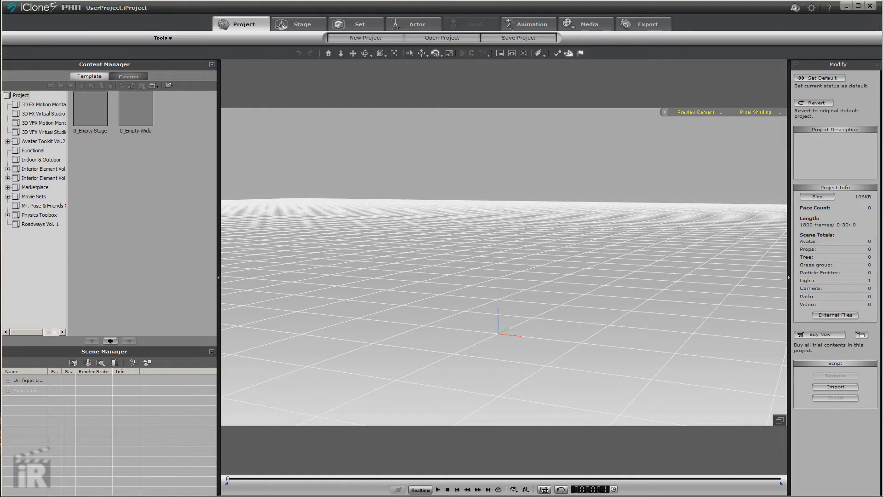
Add the Jeep prop and place the Gwynn avatar beside it
left_click(352, 27)
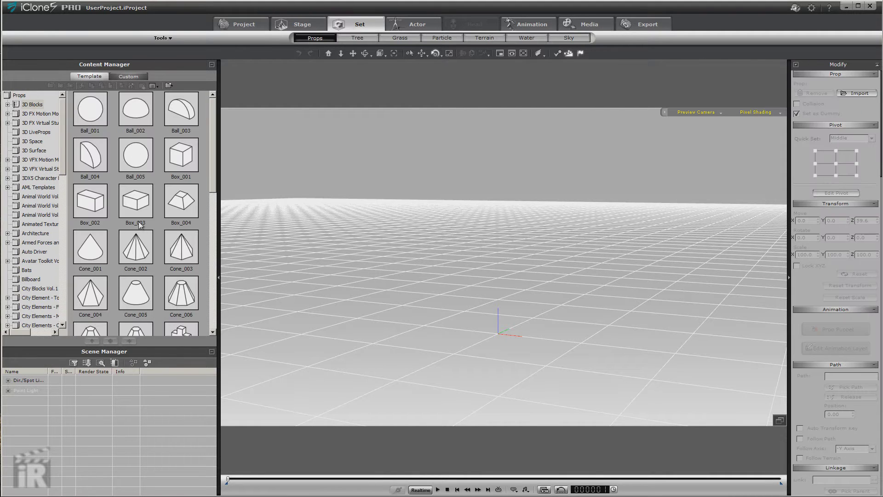
left_click(19, 95)
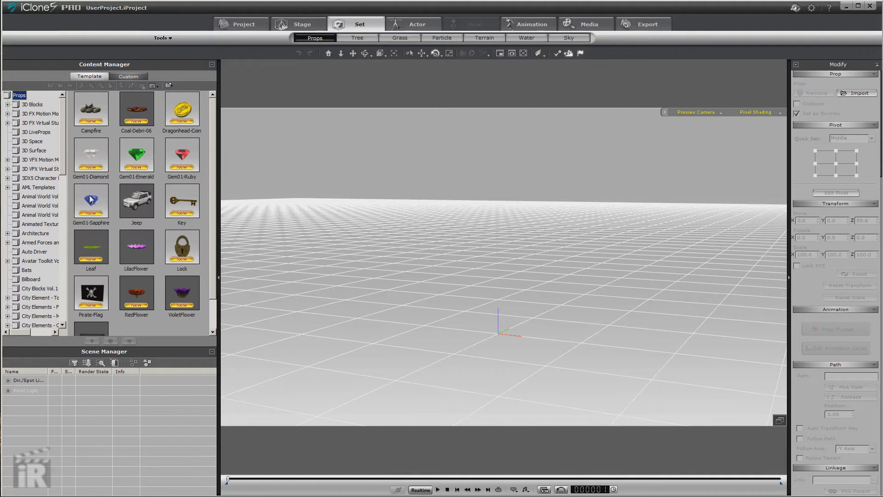
double_click(137, 201)
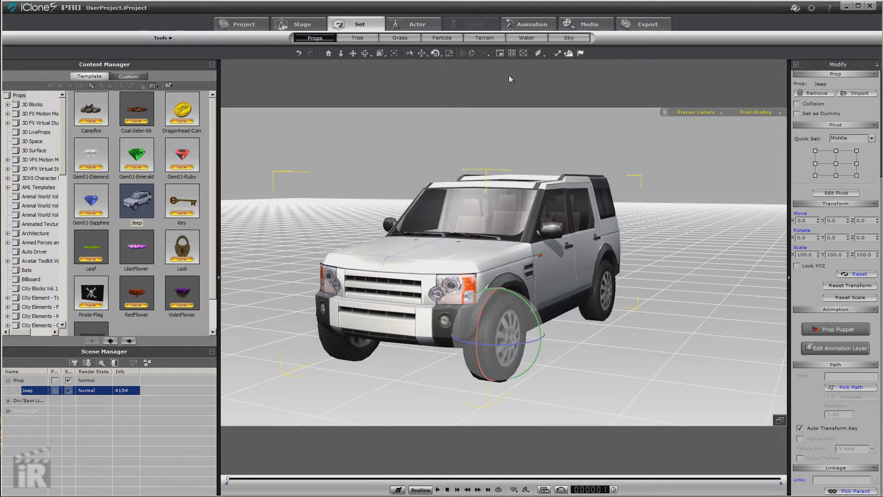
left_click(417, 24)
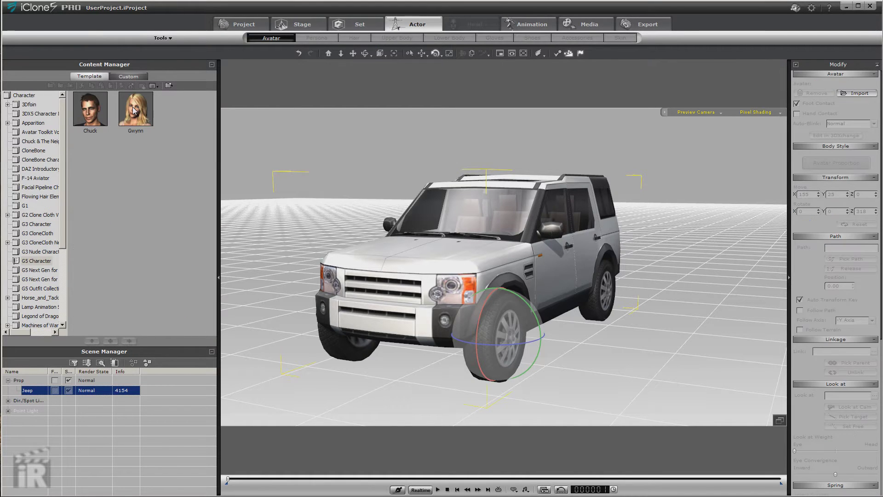
left_click_drag(134, 111, 674, 299)
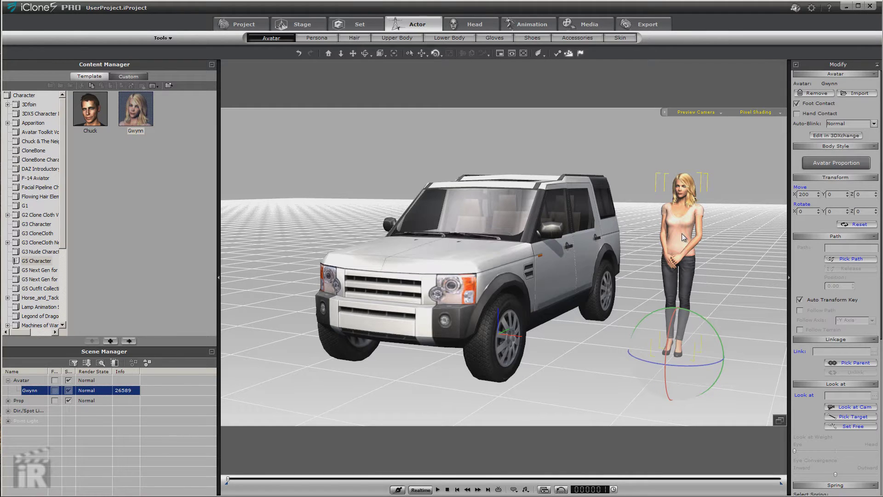
Seat Gwynn in the Jeep with Driver Get in, then stop the playback
left_click(445, 283)
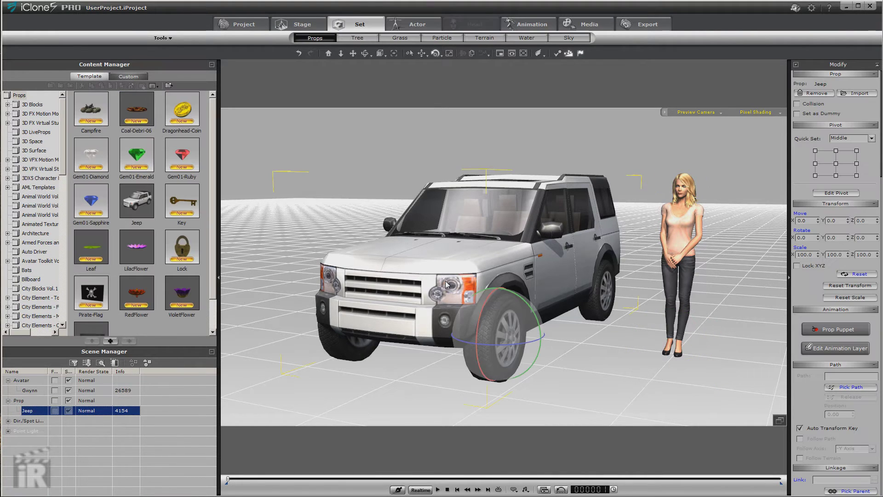
right_click(446, 282)
mouse_move(489, 382)
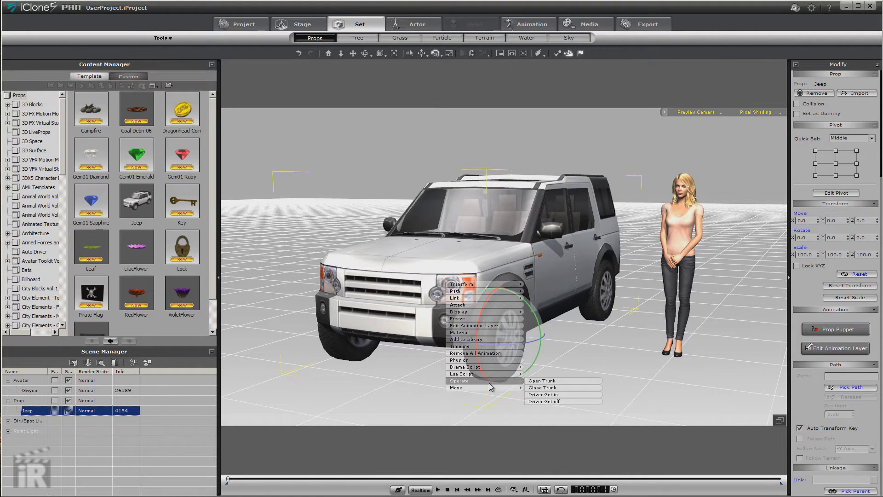
left_click(543, 394)
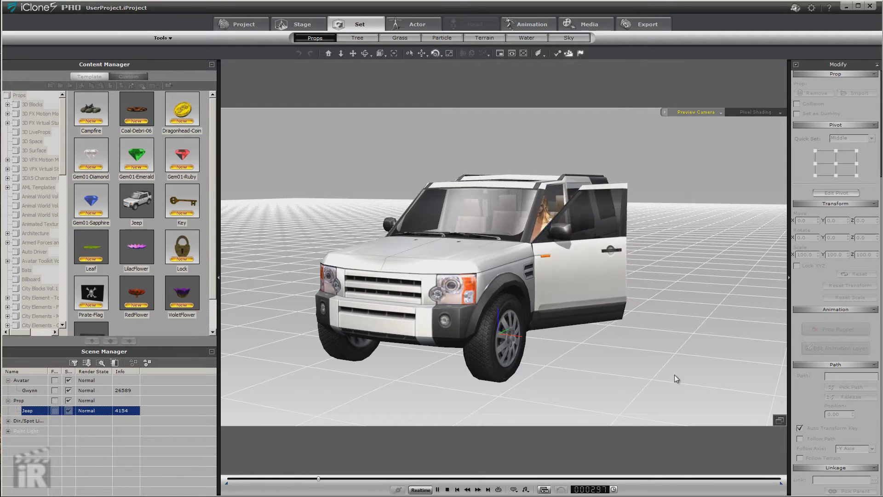
key("space")
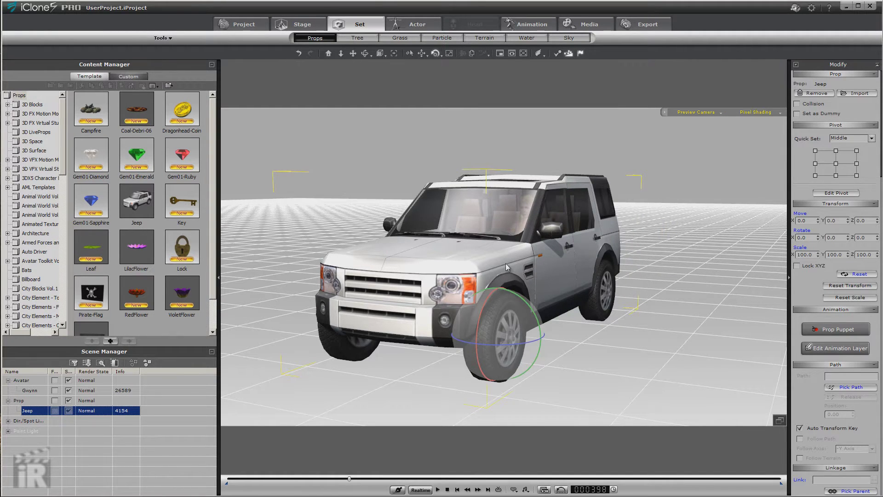
Remove all of Gwynn's animation and move the playback position back toward the start
left_click(32, 393)
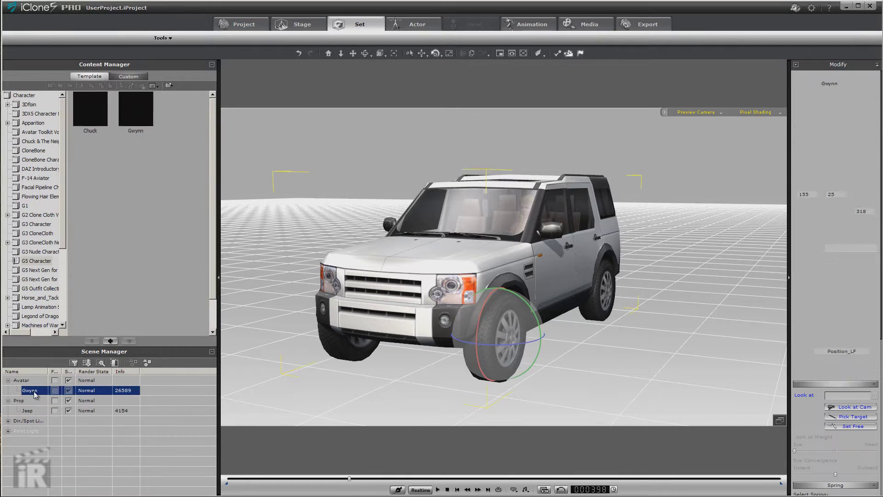
right_click(523, 244)
left_click(548, 306)
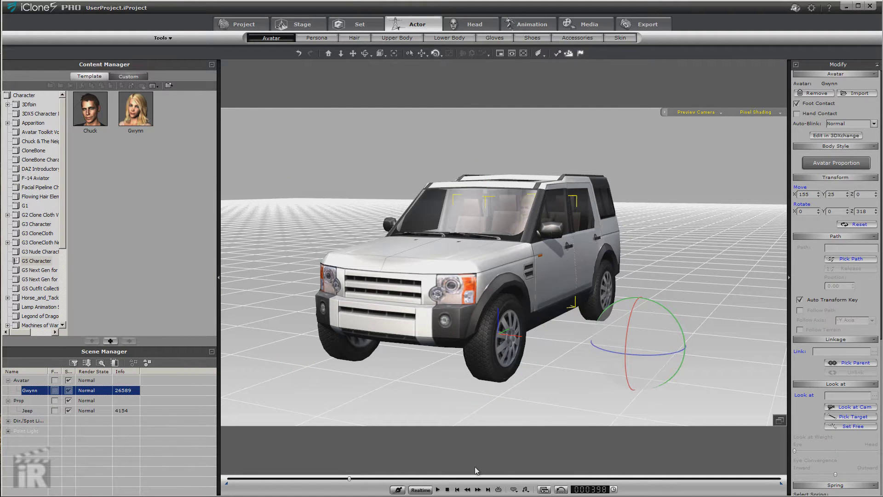
left_click_drag(349, 481, 414, 492)
Activate physics for the Jeep in Object Physics Settings and test it with playback
left_click(425, 264)
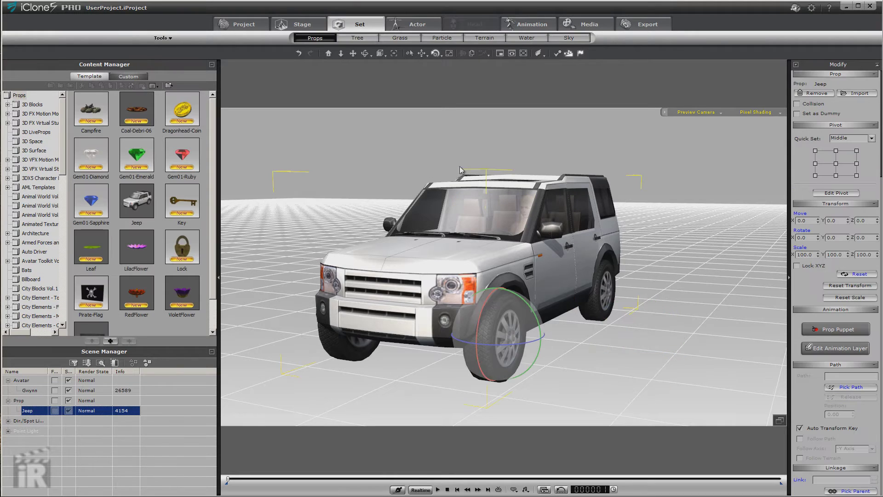
left_click(557, 55)
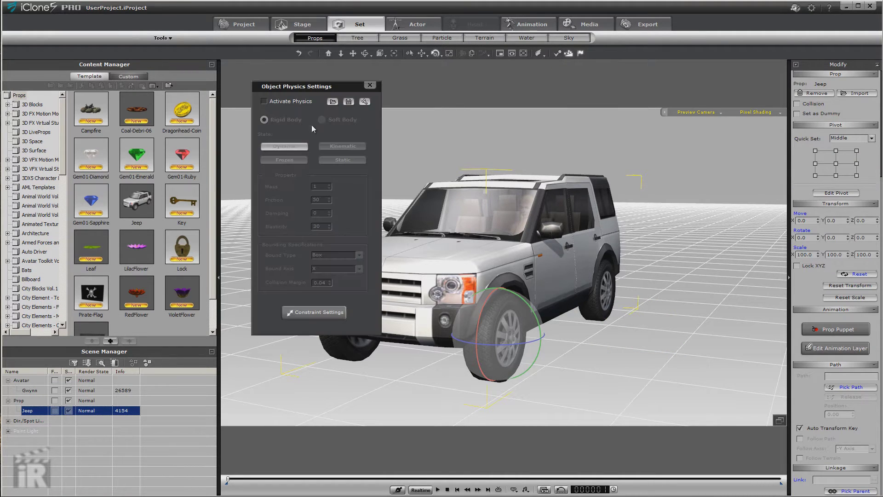
left_click(264, 101)
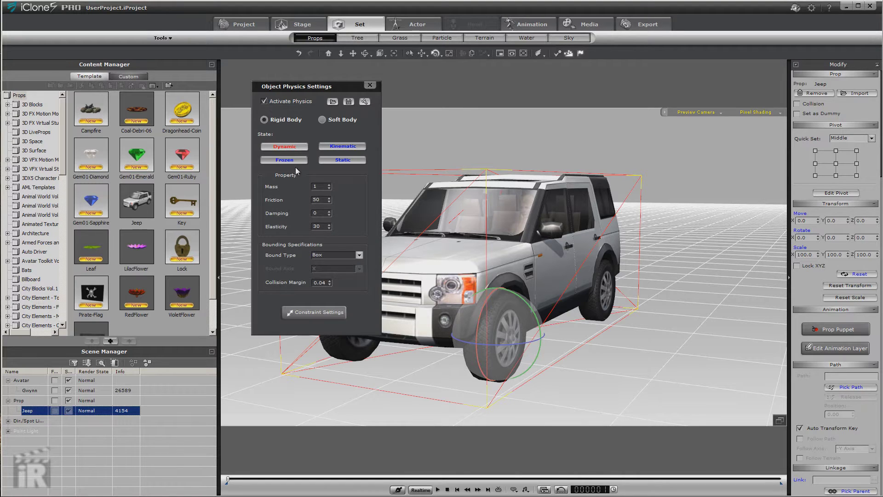
left_click(437, 490)
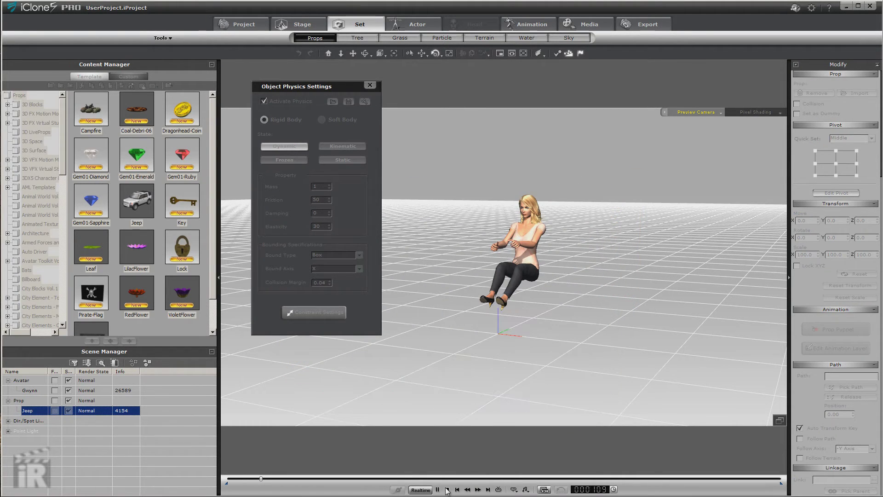
left_click(447, 490)
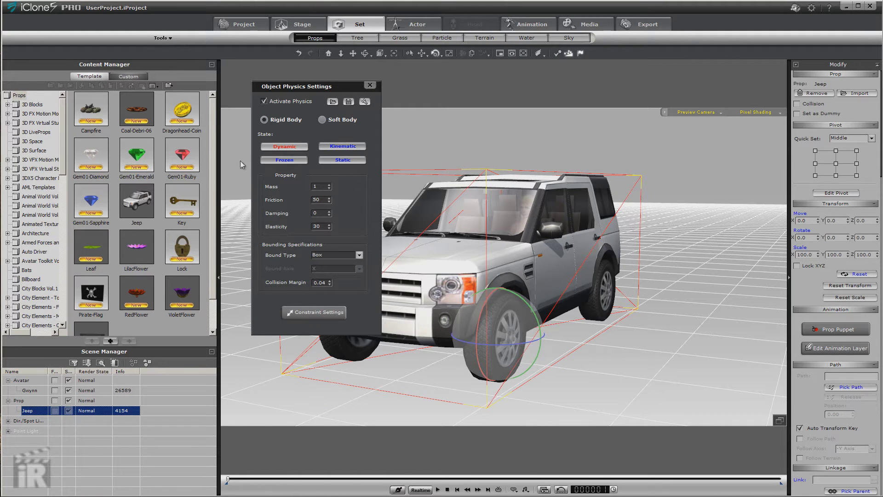
Link Gwynn to the Jeep as her parent and replay the simulation to check
left_click(29, 390)
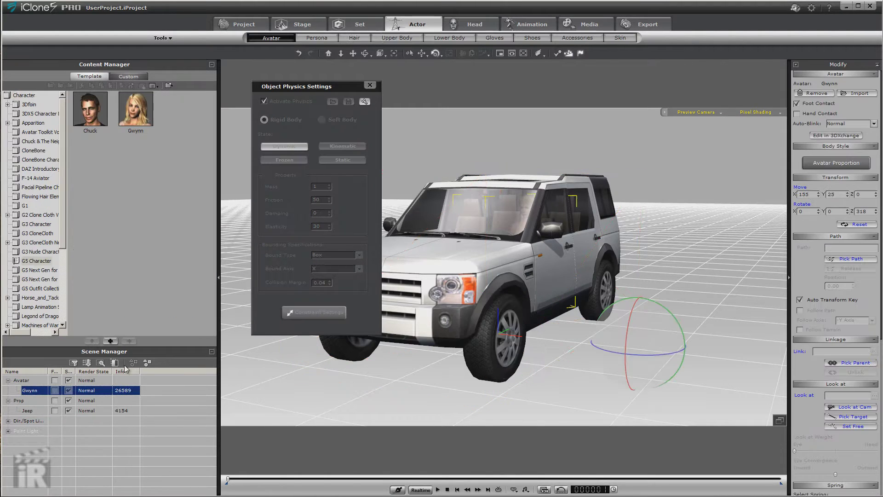
left_click(850, 364)
left_click(526, 190)
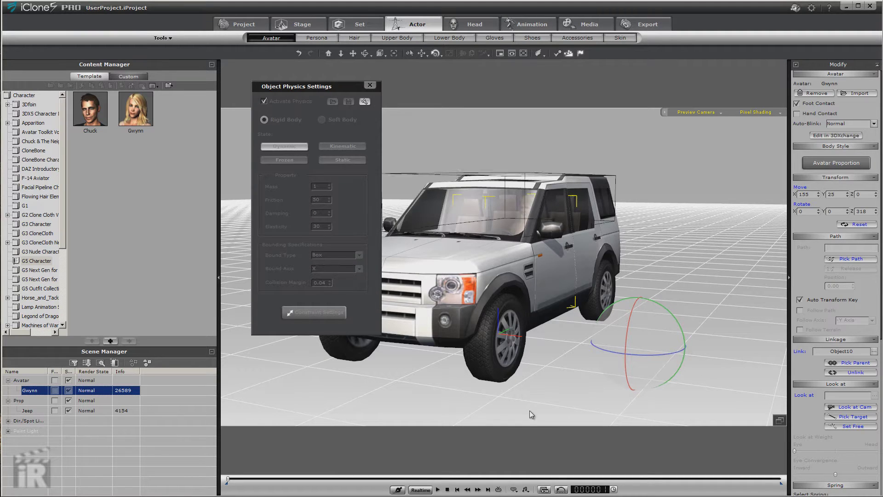
left_click(438, 490)
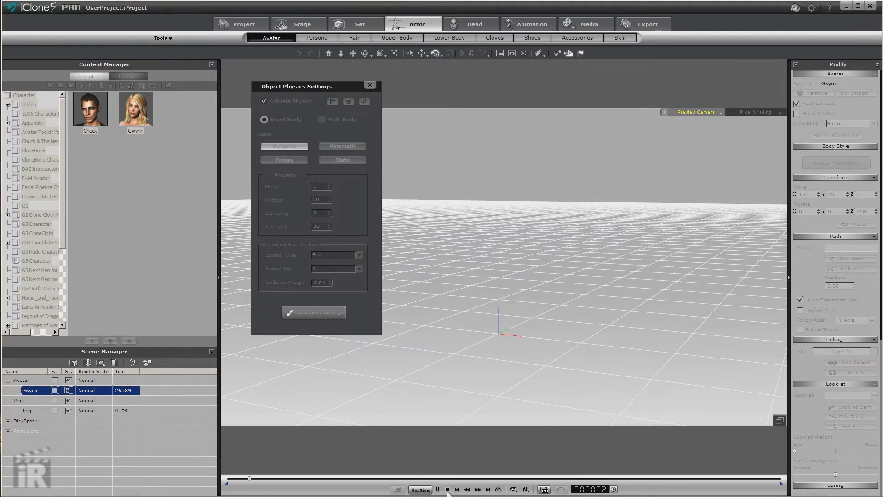
left_click(447, 490)
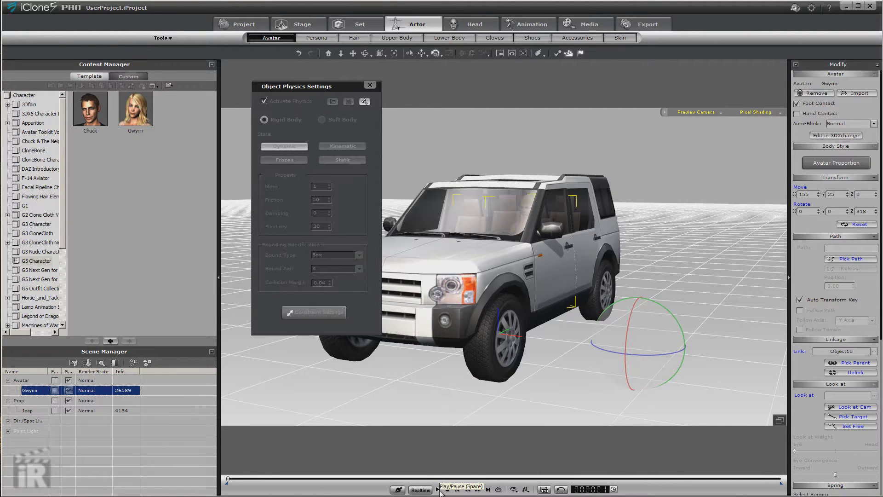
left_click(440, 491)
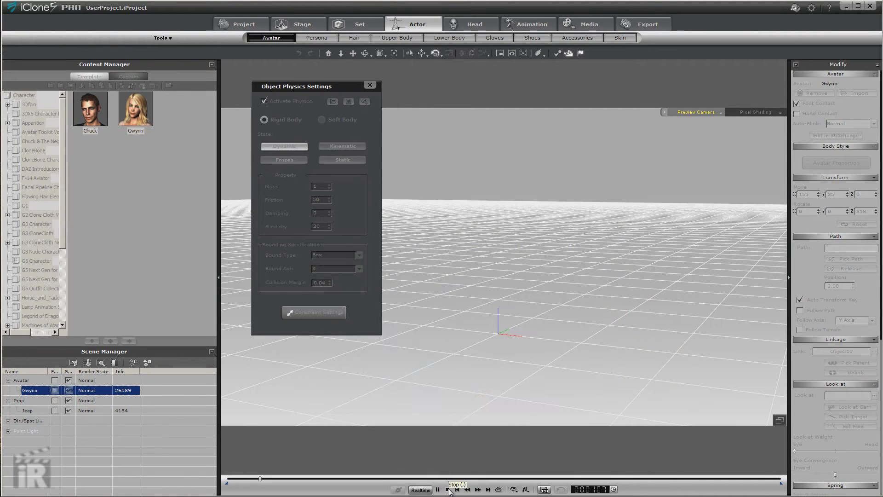
left_click(449, 490)
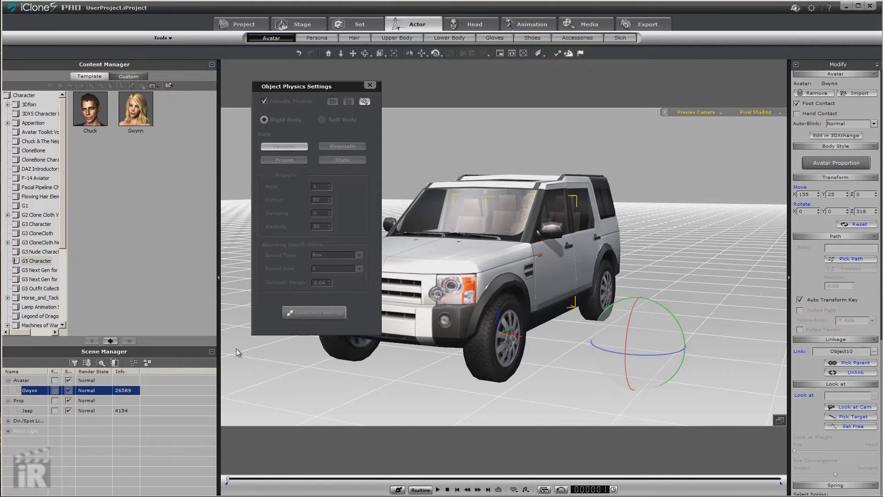
left_click(438, 490)
left_click(449, 490)
Open World Physics Settings, change the Z gravity value, and test with playback
left_click_drag(336, 84, 133, 63)
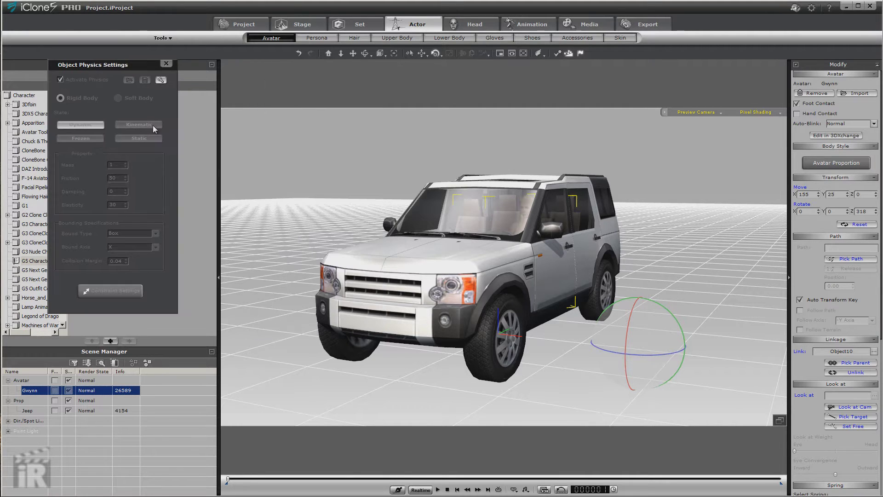
left_click(161, 80)
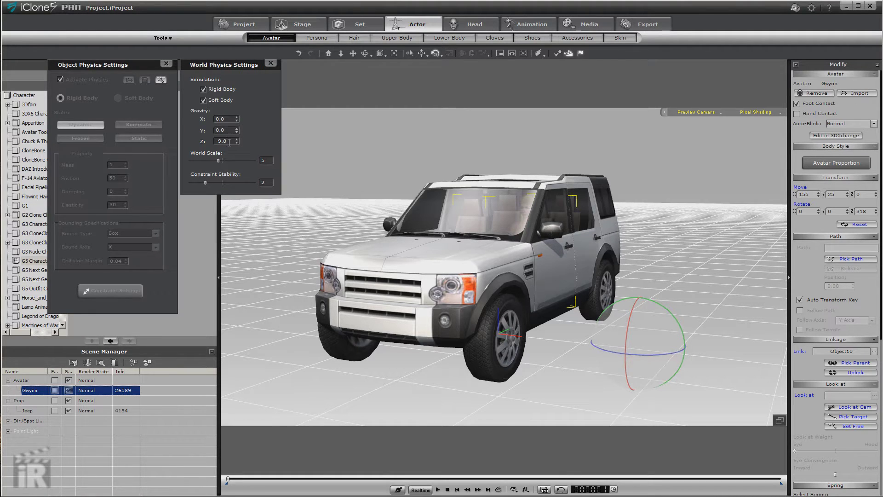
double_click(229, 142)
left_click(437, 489)
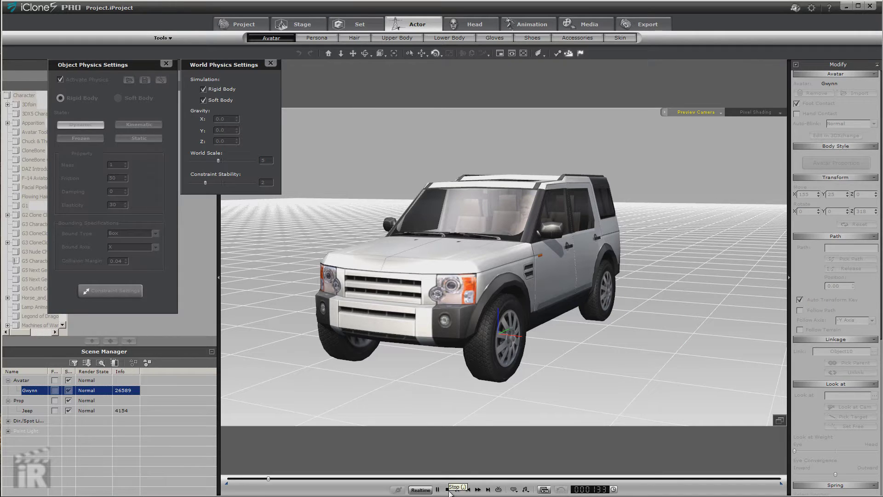
left_click(447, 489)
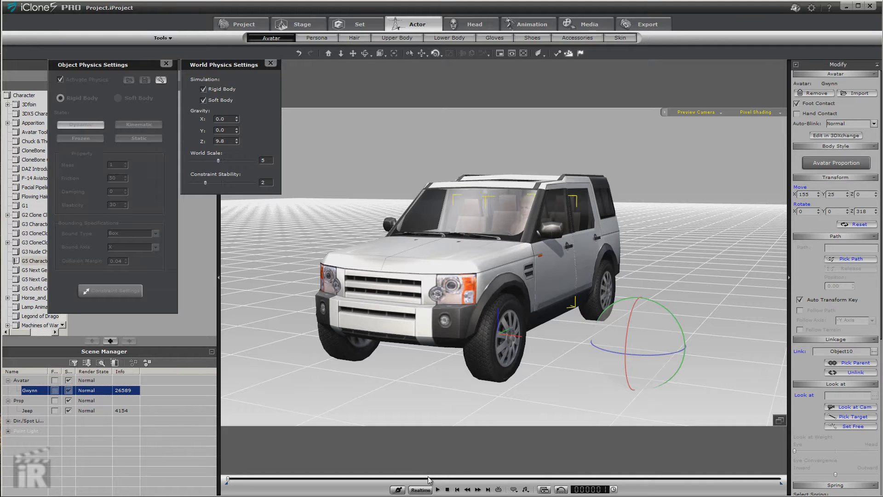
Zoom the camera out and replay to watch the jeep rise
left_click(438, 489)
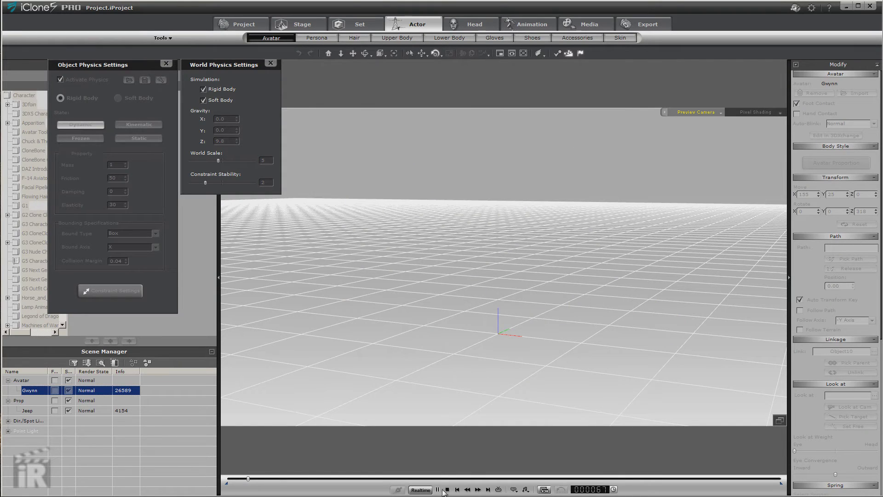
left_click(447, 489)
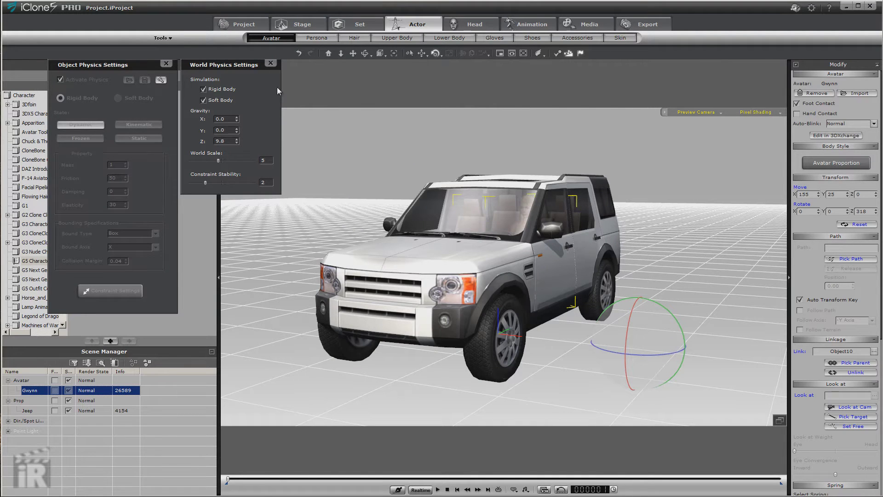
left_click(340, 53)
left_click_drag(441, 258, 440, 328)
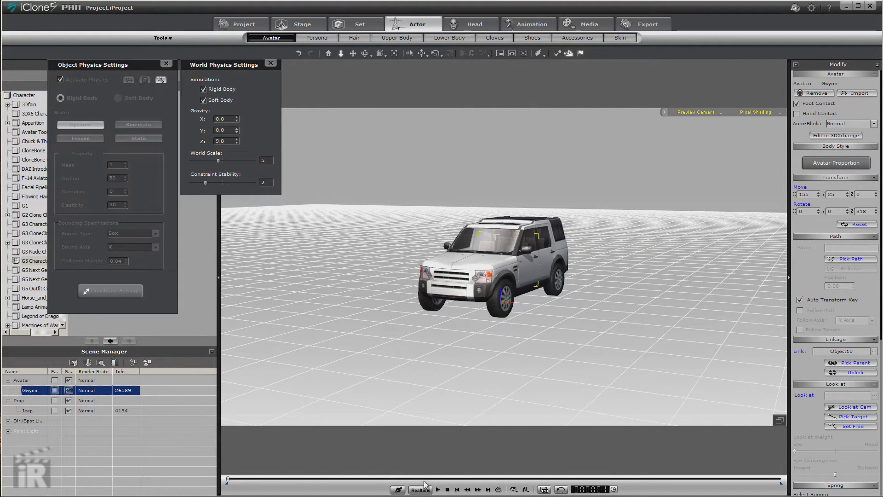
left_click(437, 489)
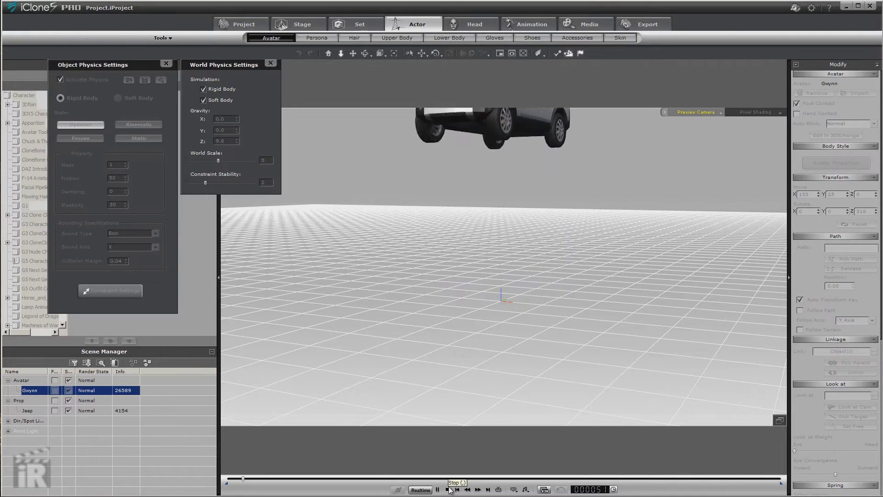
left_click(447, 489)
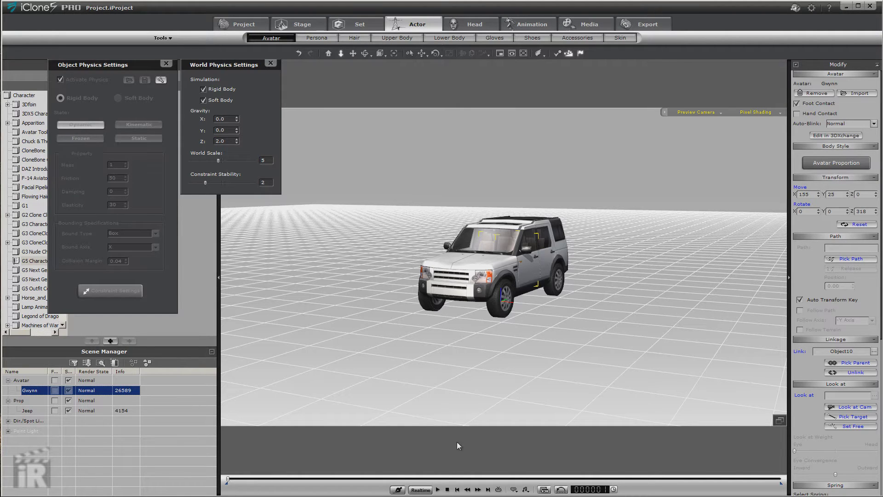
Preview the jeep with lower Z gravity, then with Y gravity at 1.0
left_click(438, 490)
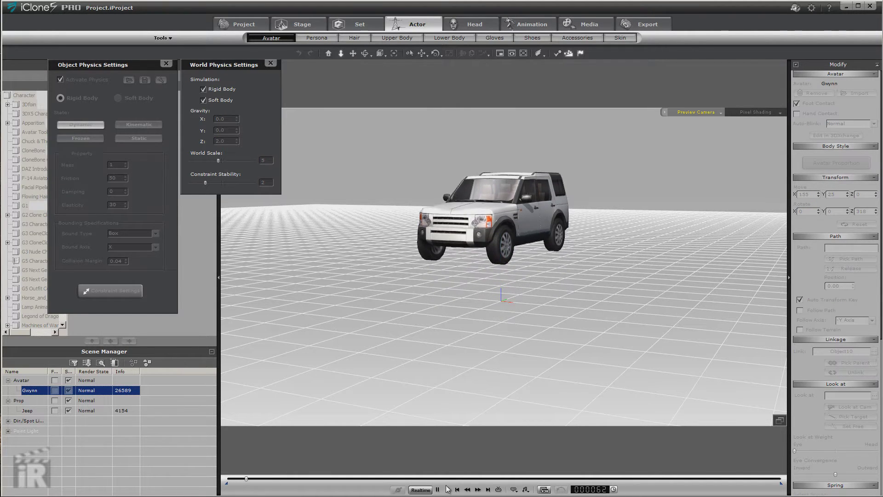
left_click(448, 489)
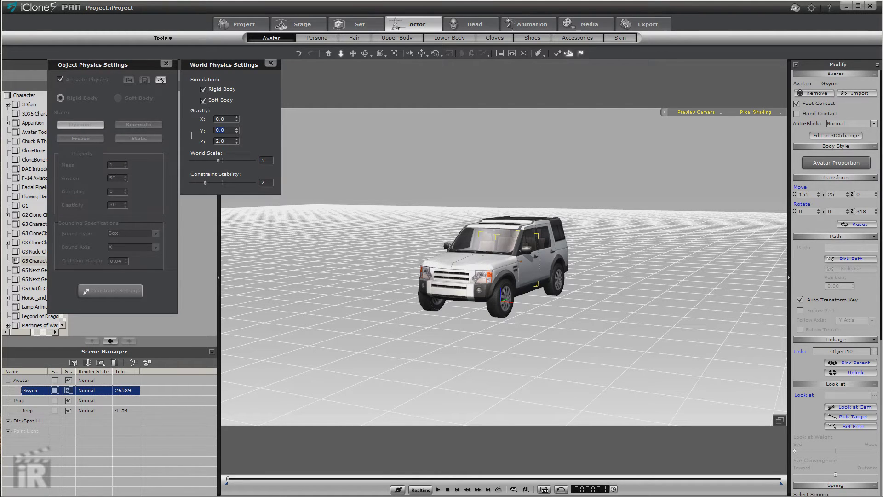
left_click(438, 489)
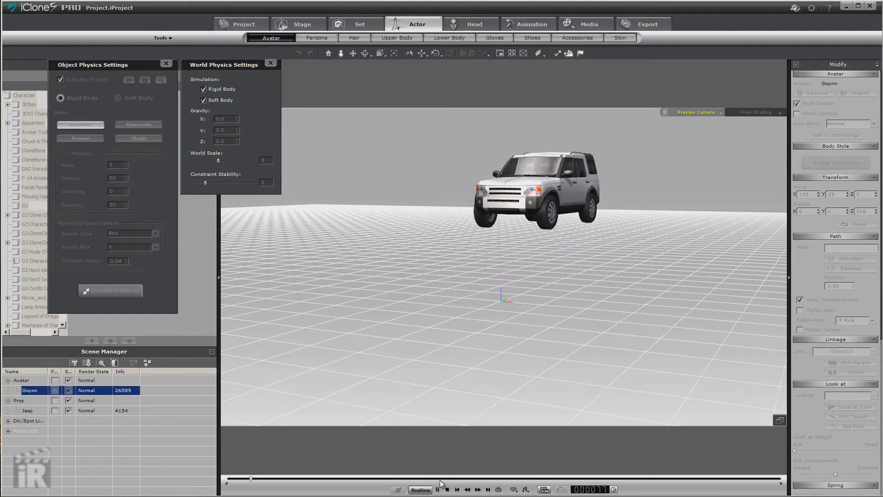
left_click(447, 489)
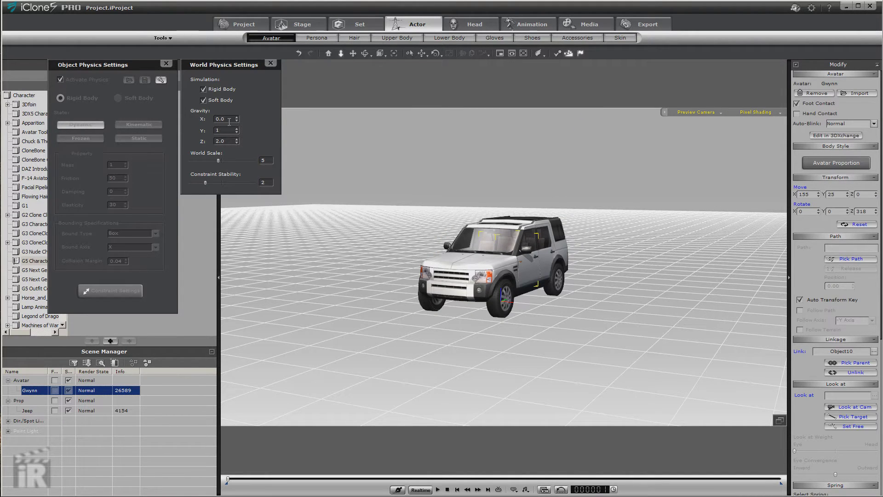
left_click(438, 489)
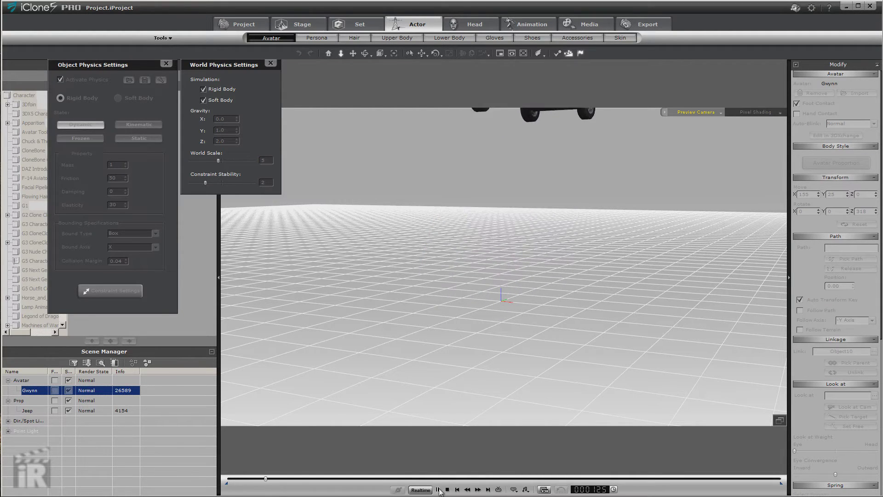
left_click(447, 489)
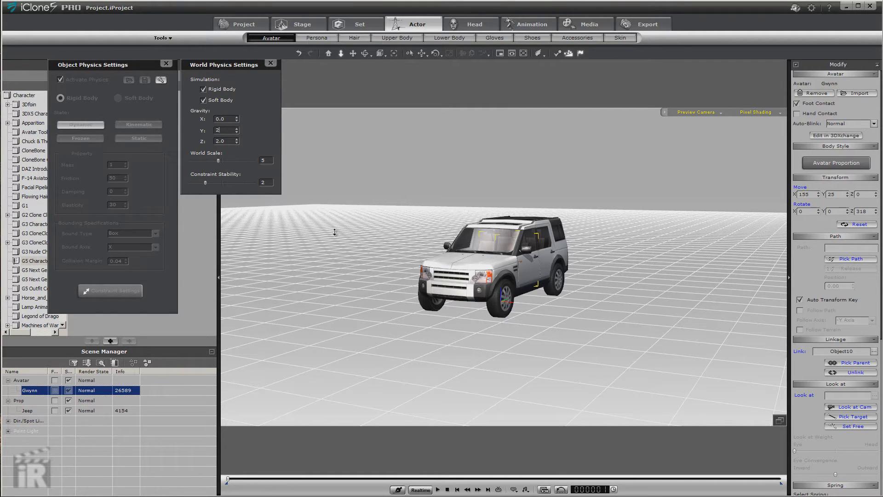
Set Y gravity to 2.0 and replay the animation from the start
left_click(439, 491)
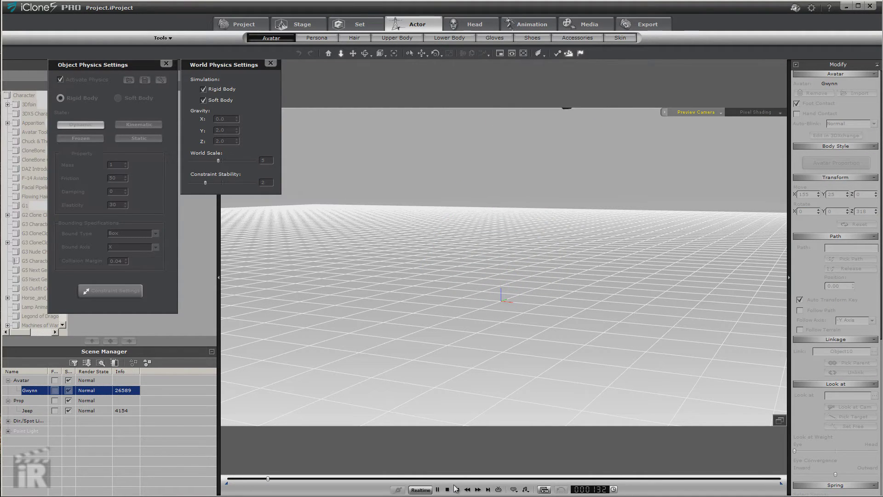
left_click(447, 489)
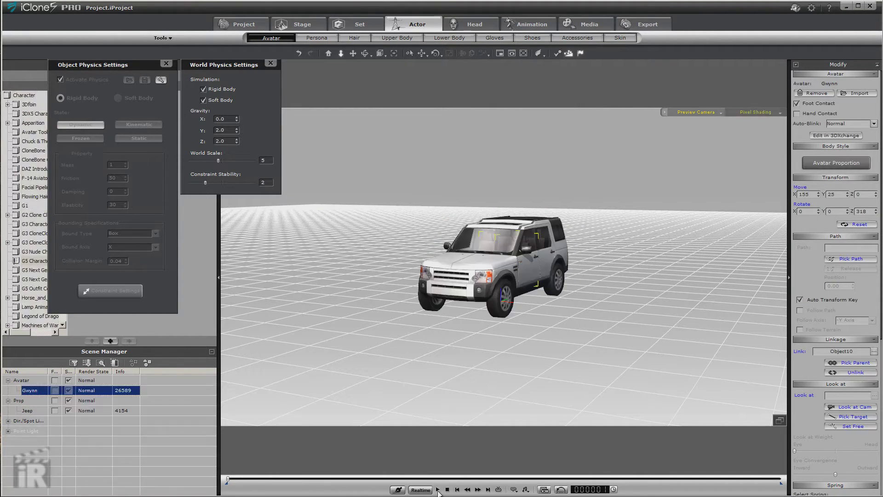
left_click(439, 490)
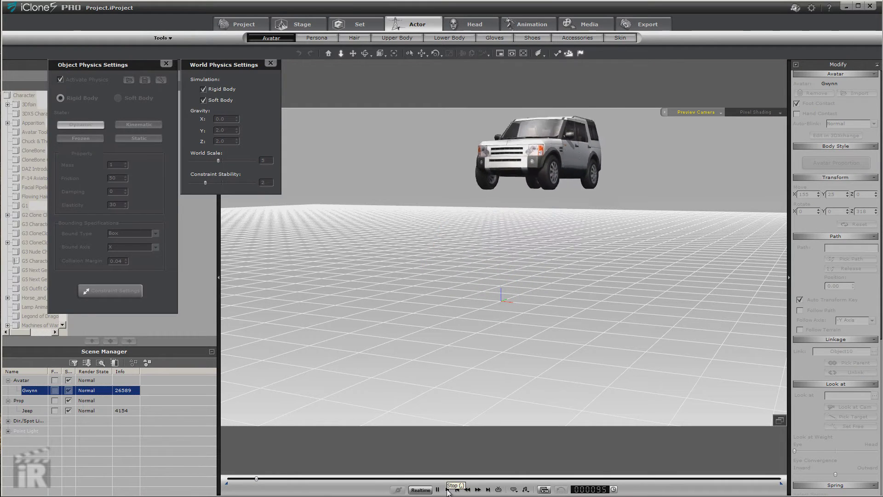
left_click(448, 489)
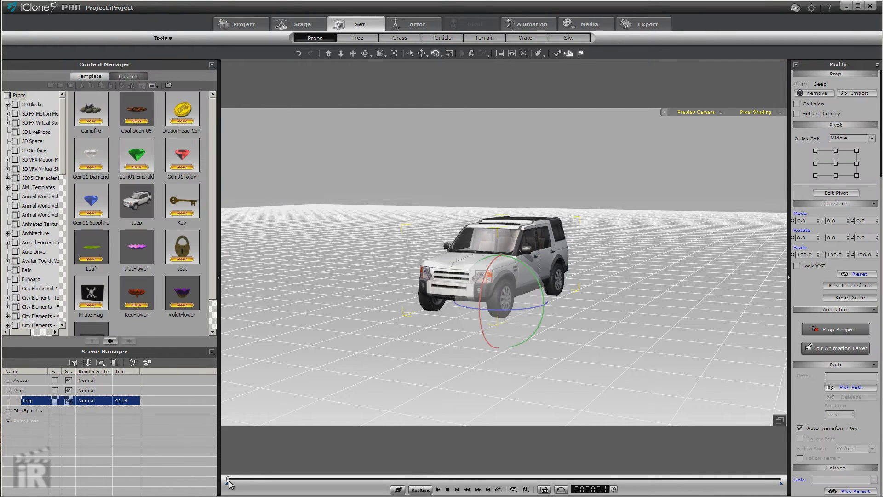
Tip the jeep about its X axis at a later frame, then play from frame zero
left_click_drag(228, 480, 271, 481)
left_click_drag(501, 250, 508, 294)
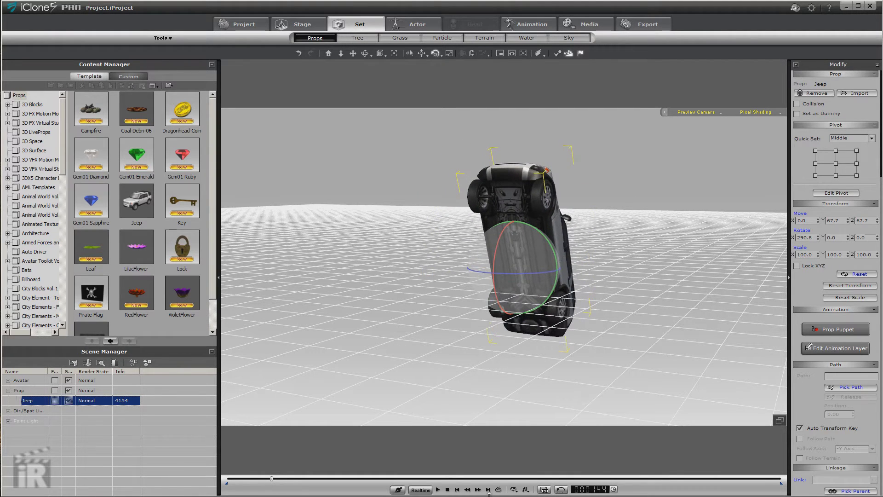
left_click(458, 489)
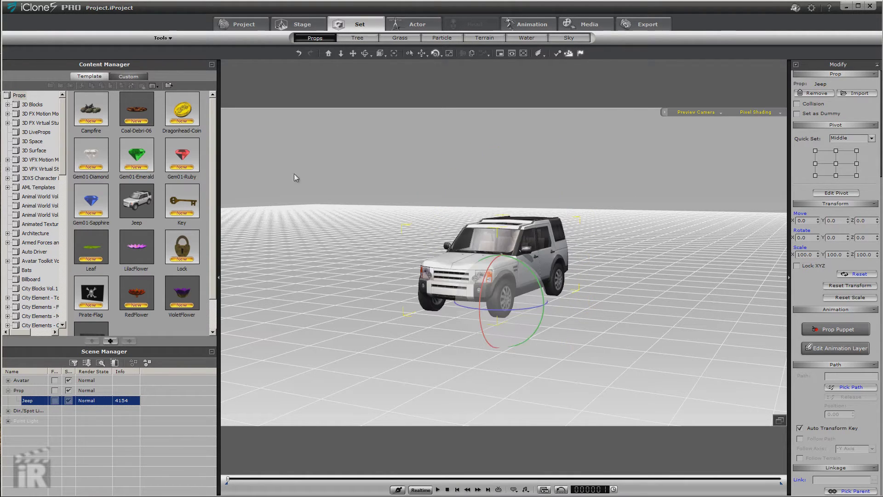
left_click(437, 489)
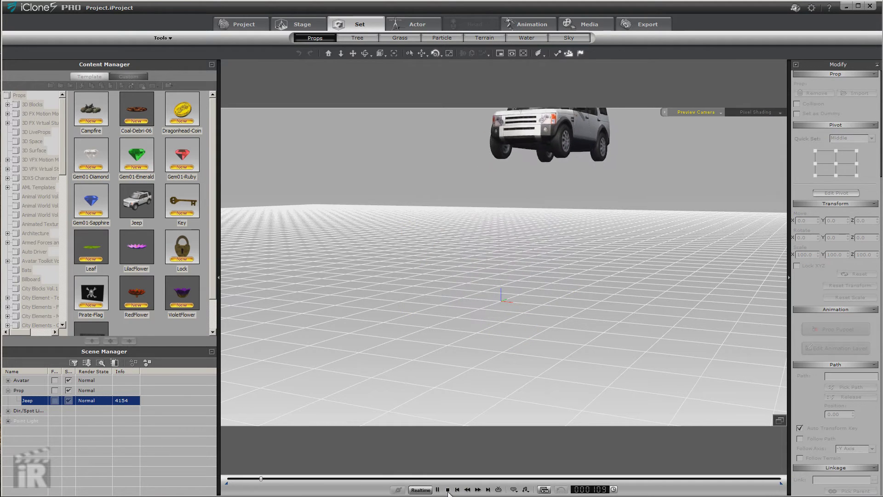
Stop playback and remove all existing animation from the jeep
left_click(447, 490)
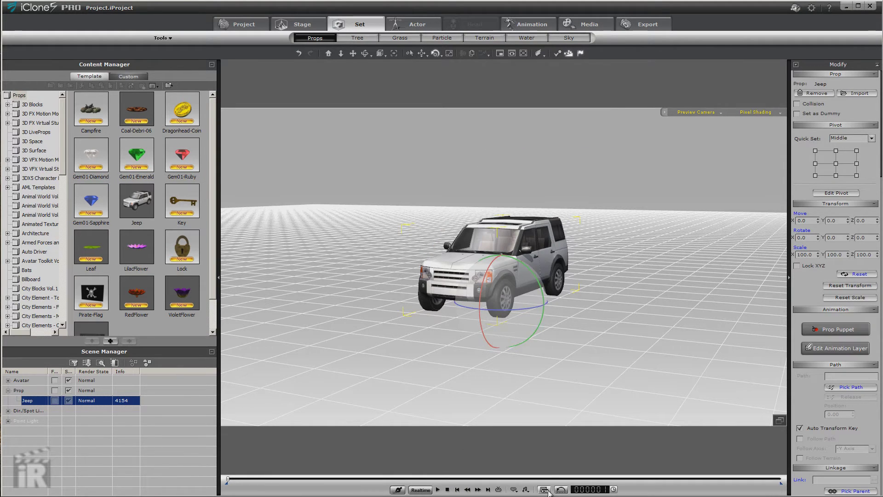
right_click(478, 282)
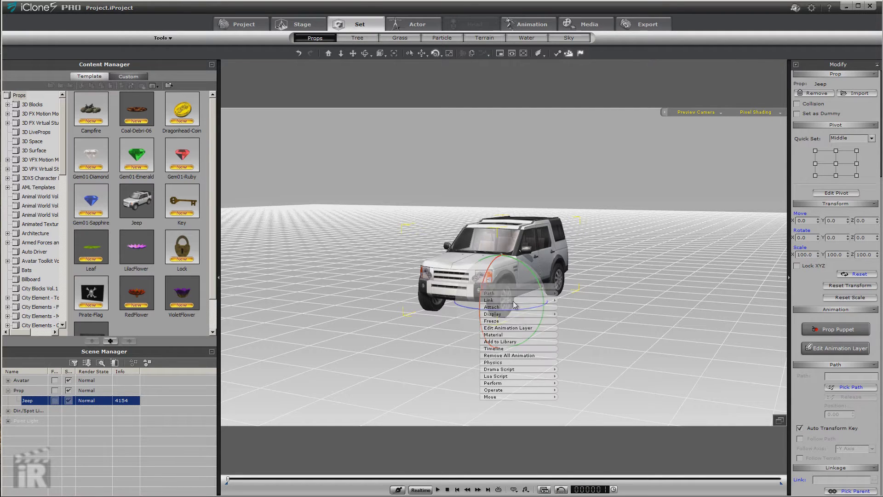
left_click(520, 357)
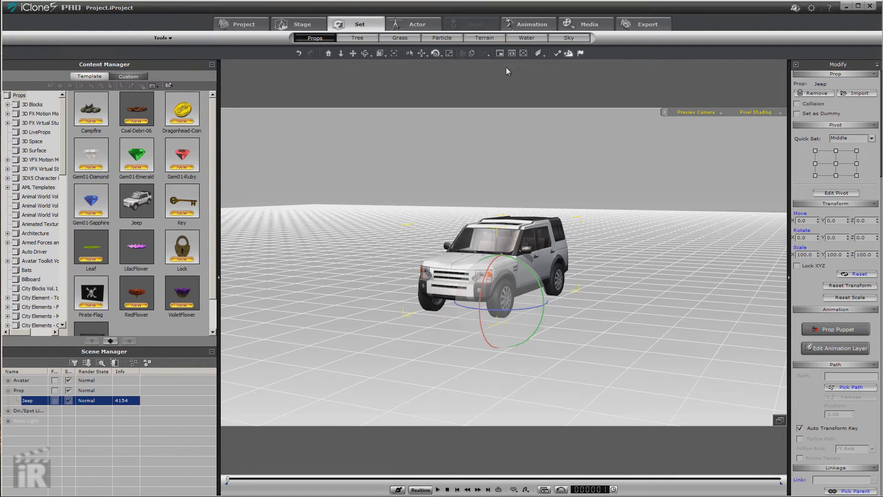
Turn off Activate Physics for the jeep in Object Physics Settings
left_click(558, 54)
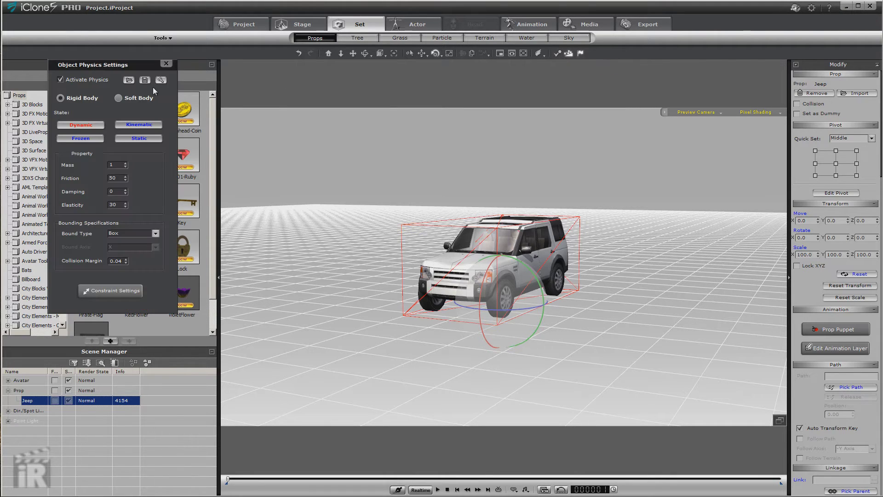
left_click(64, 78)
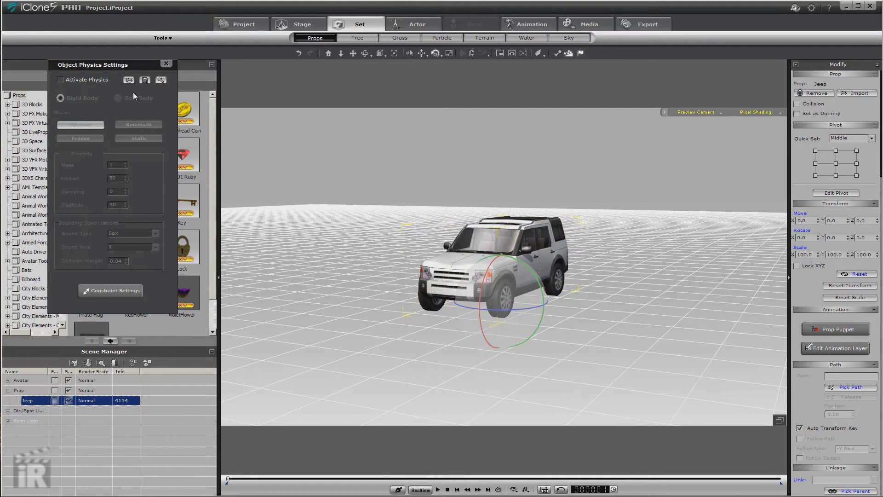
left_click_drag(134, 66, 342, 76)
Add a Box_001 block, move it beside the jeep, enable its physics, then slide it back inside
left_click(37, 105)
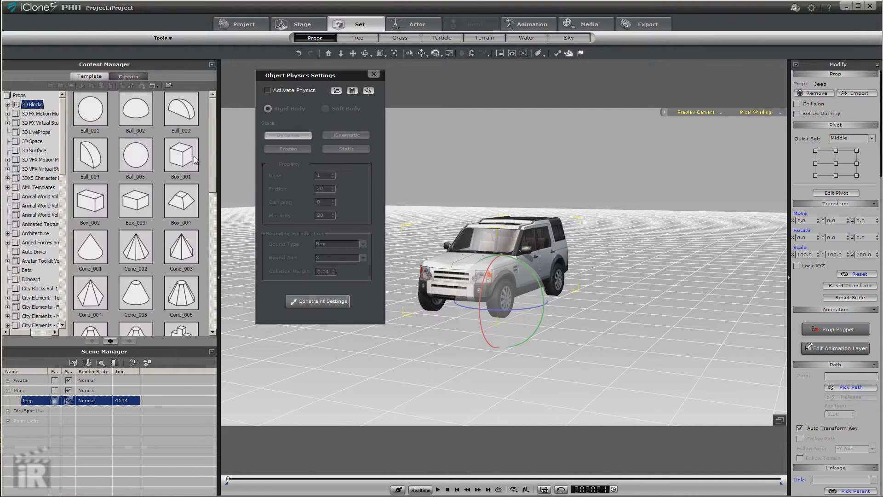
double_click(174, 160)
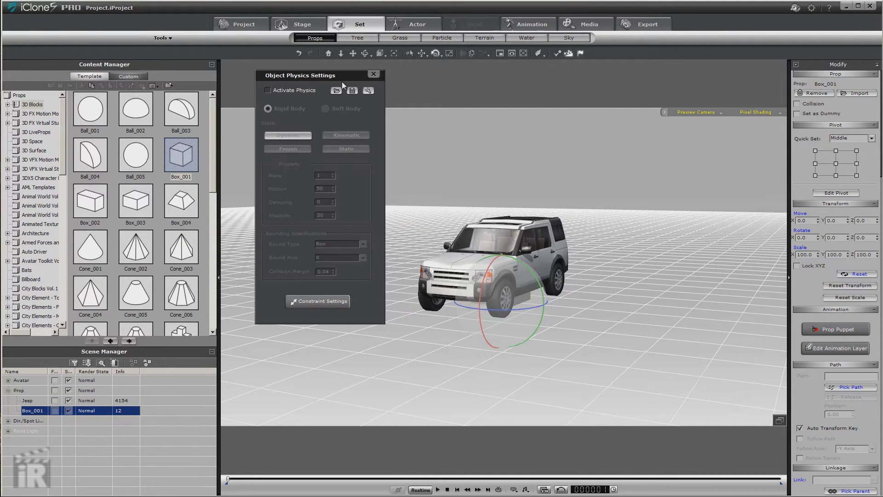
left_click_drag(310, 78, 204, 73)
left_click(422, 53)
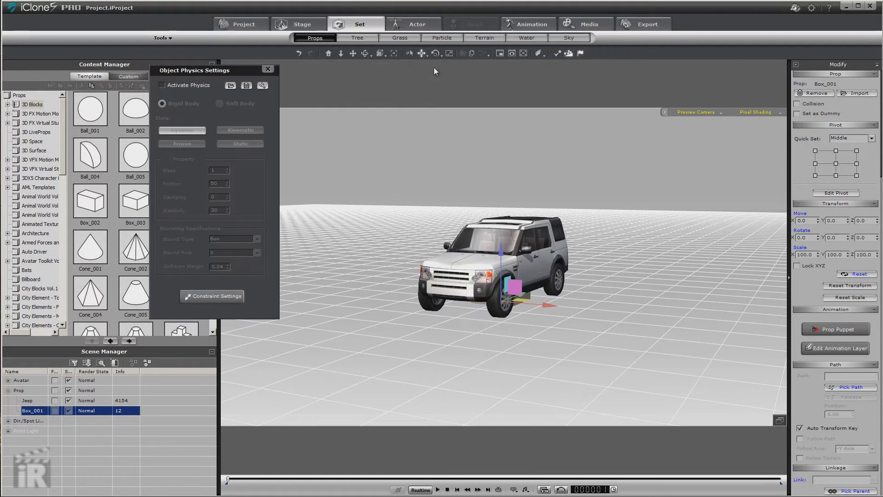
left_click_drag(545, 306, 616, 340)
left_click(163, 86)
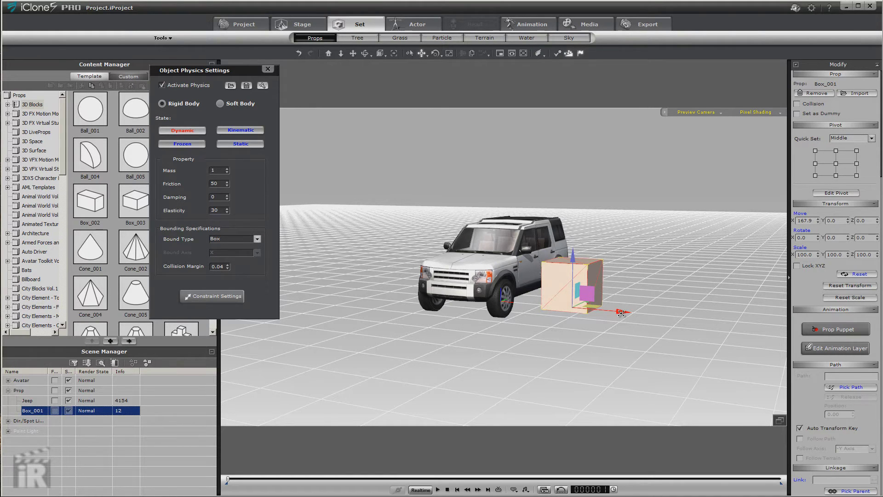
left_click_drag(623, 316, 536, 308)
Pick Box_001 as the Jeep's parent and preview the playback
left_click(530, 260)
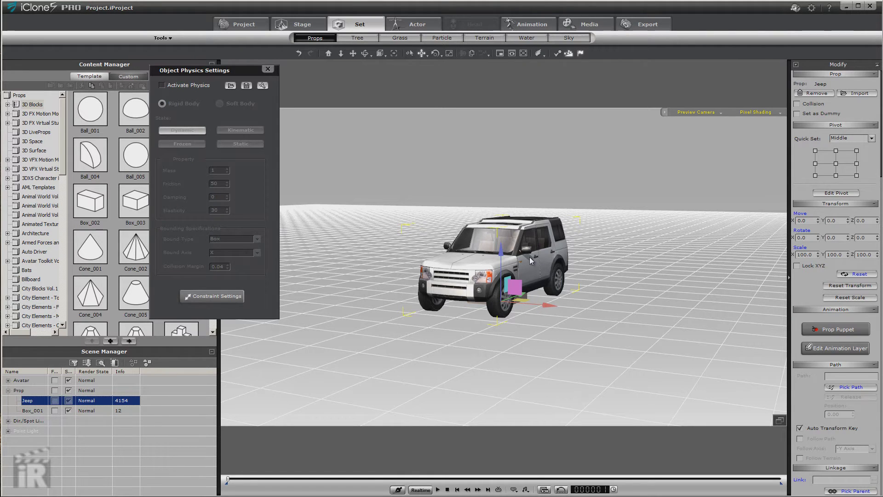
left_click_drag(880, 158, 880, 210)
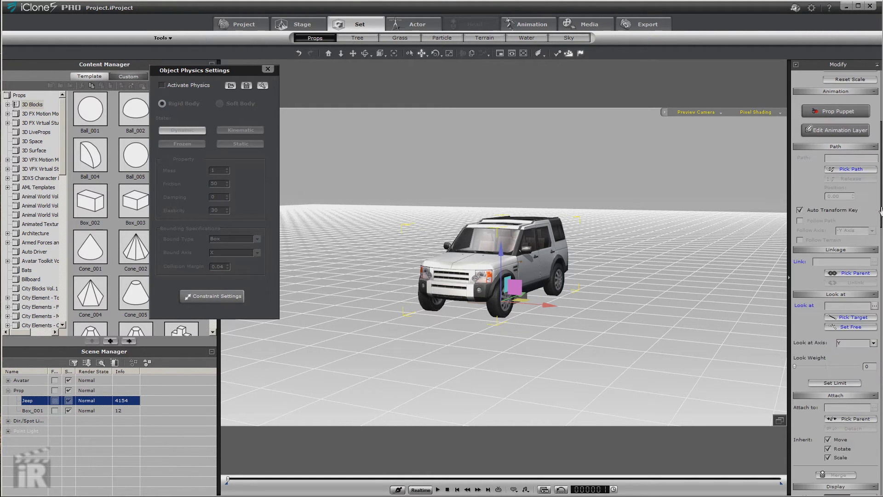
left_click(851, 419)
left_click(30, 411)
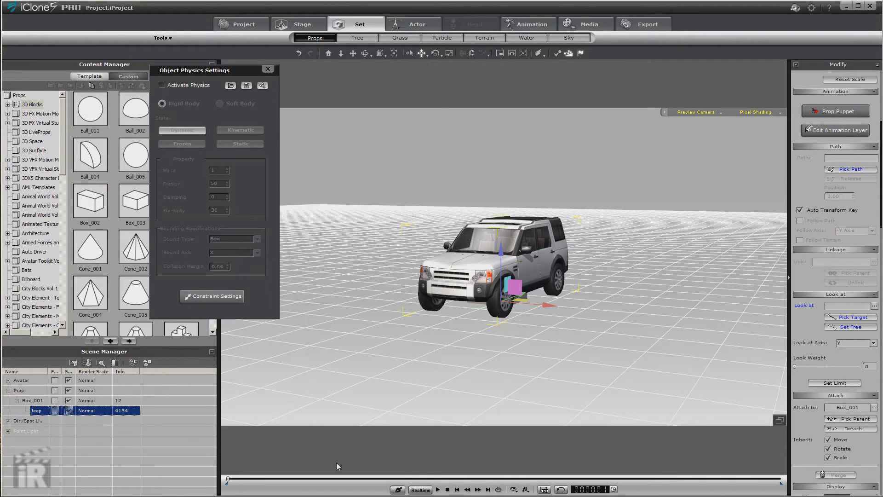
left_click(438, 489)
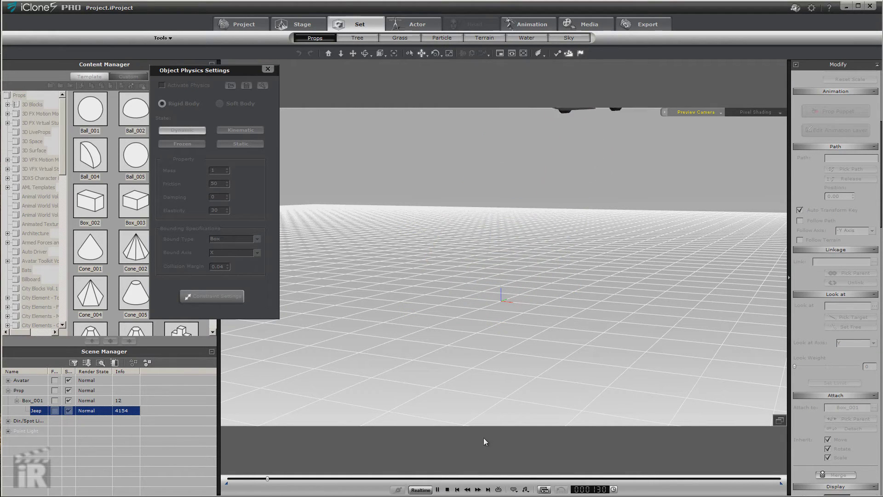
left_click(447, 490)
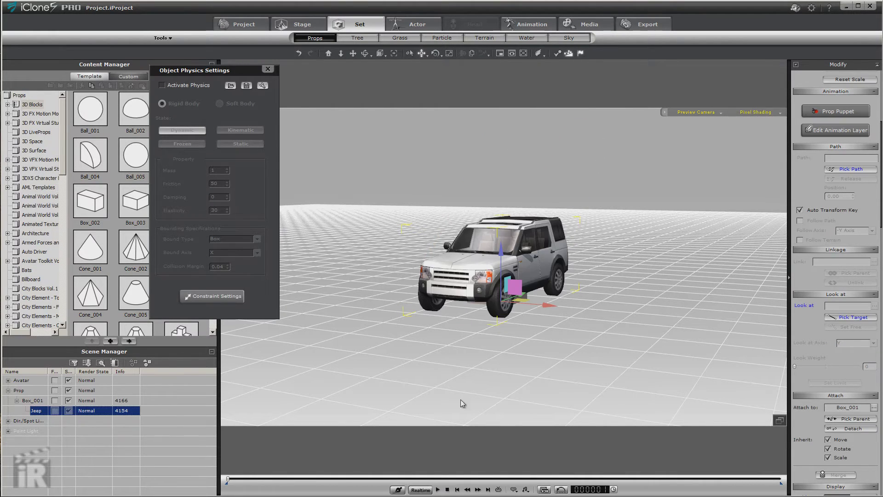
Clear all animation from the jeep and preview the physics playback
right_click(516, 282)
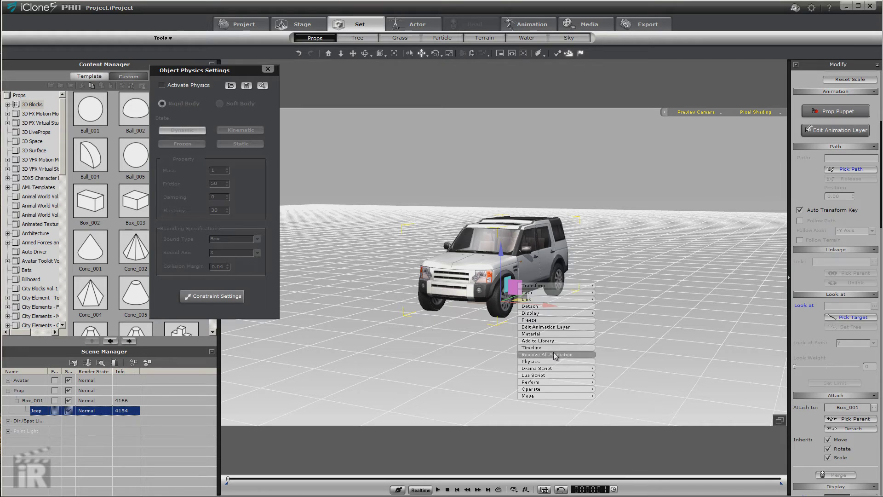
left_click(466, 314)
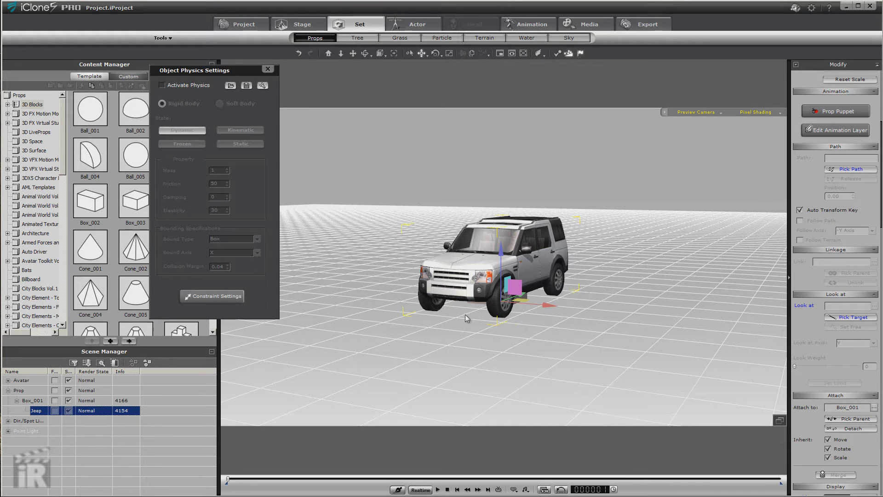
left_click(438, 489)
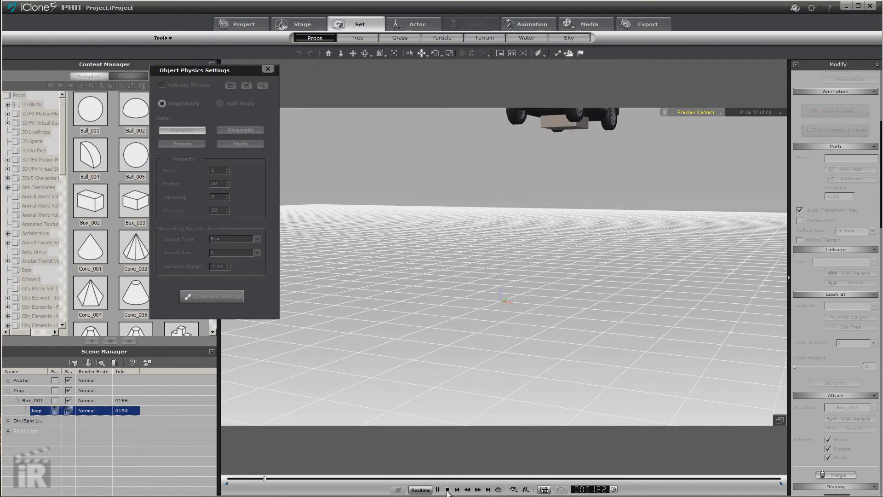
left_click(448, 489)
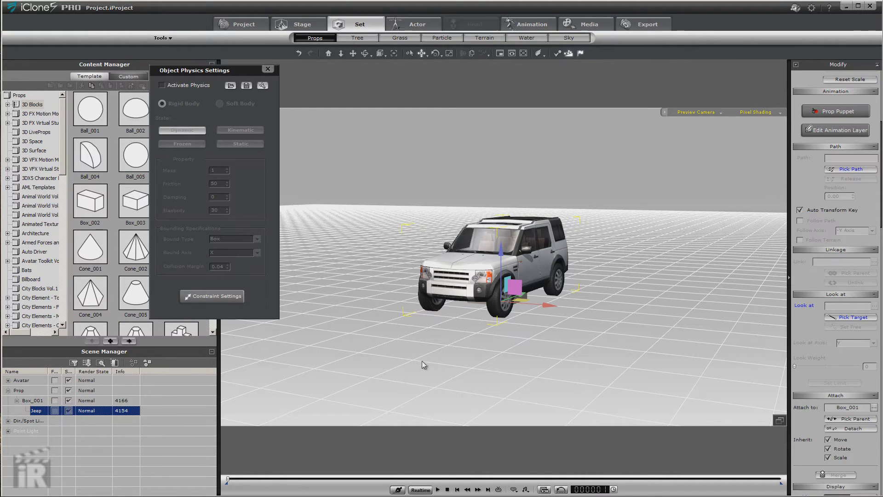
left_click(39, 415)
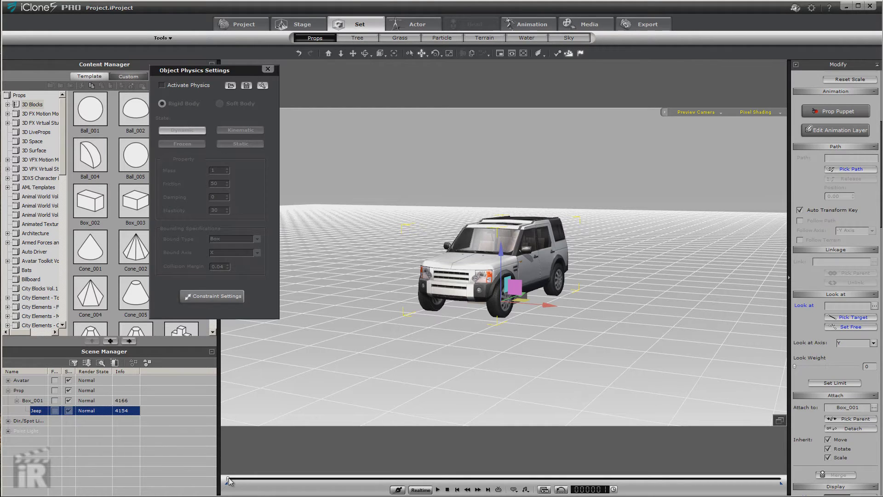
Rotate the jeep onto its side at frame 59, then play from the start
left_click_drag(233, 480, 246, 481)
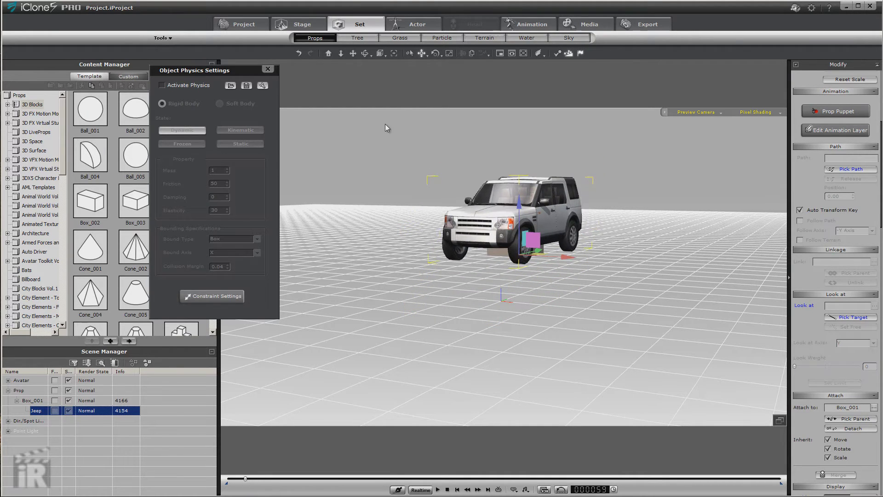
left_click(435, 53)
left_click_drag(503, 212, 550, 239)
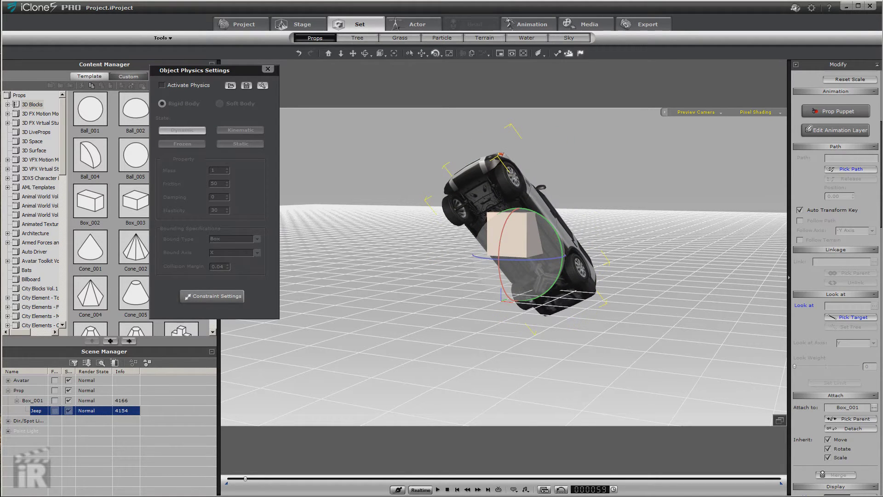
left_click(438, 490)
left_click(438, 489)
left_click(457, 489)
key("space")
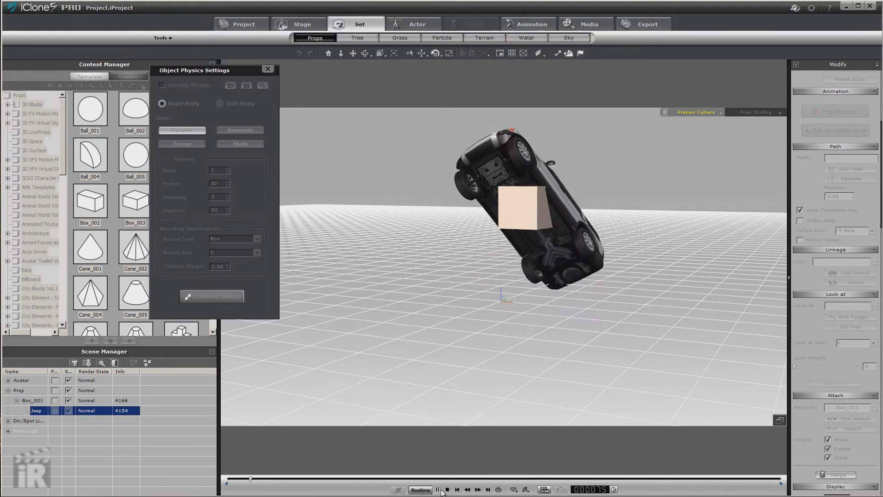
left_click(447, 489)
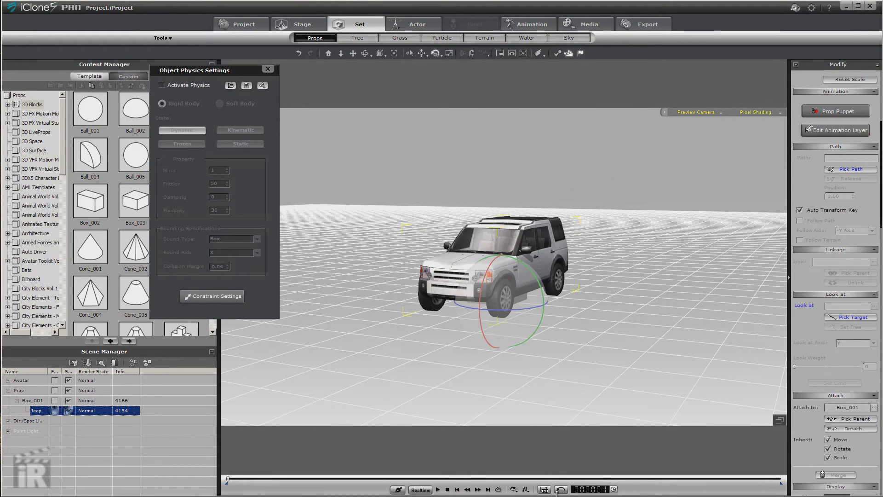
Open the Timeline, zoom its ruler out, scrub around frame 60, and replay from the start
left_click(544, 490)
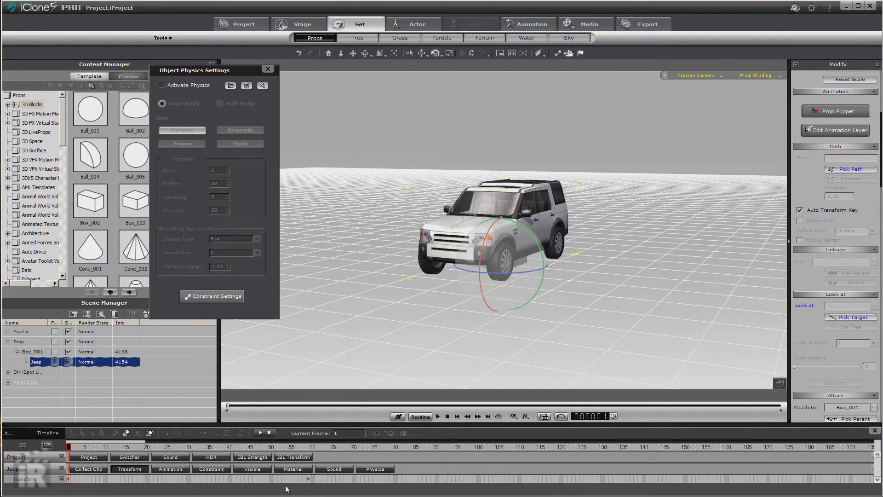
scroll(111, 483, "down", 5)
left_click(79, 481)
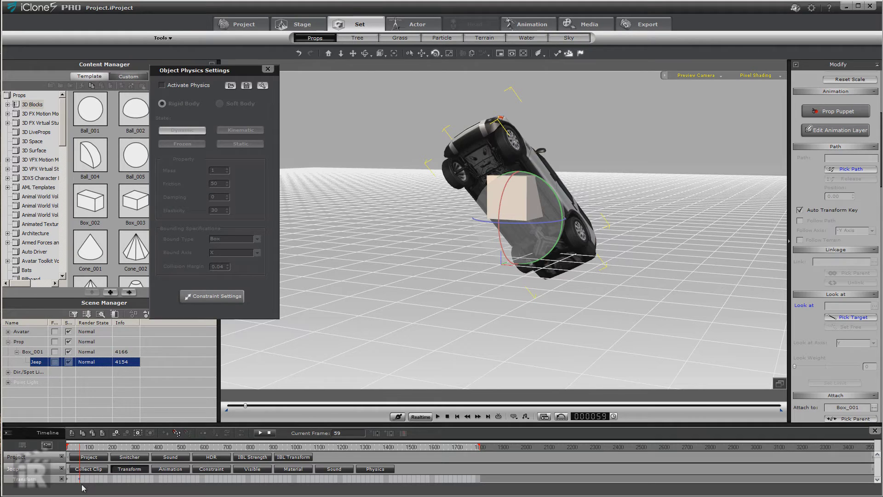
left_click_drag(78, 486, 118, 481)
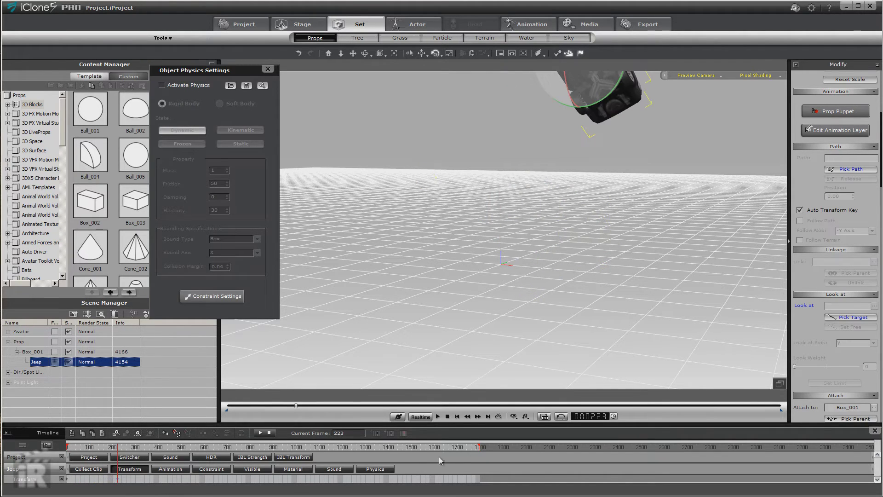
left_click(467, 416)
left_click(438, 416)
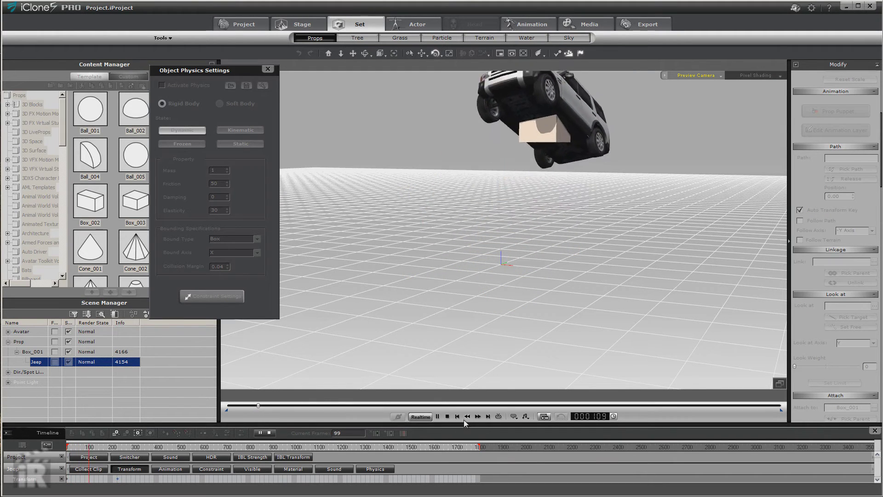
left_click(447, 416)
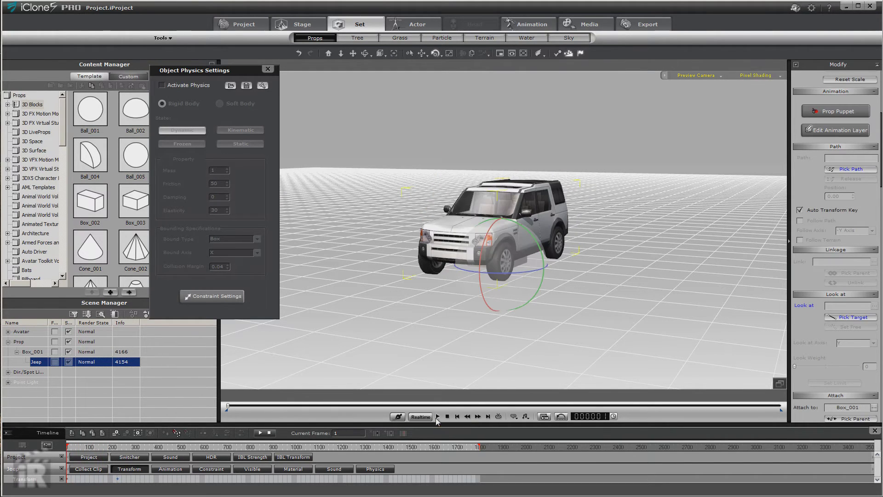
left_click(437, 417)
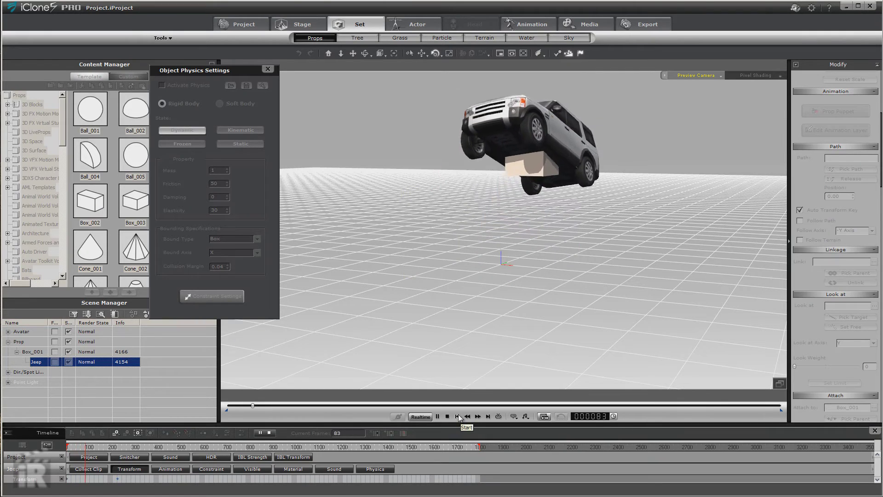
left_click(447, 417)
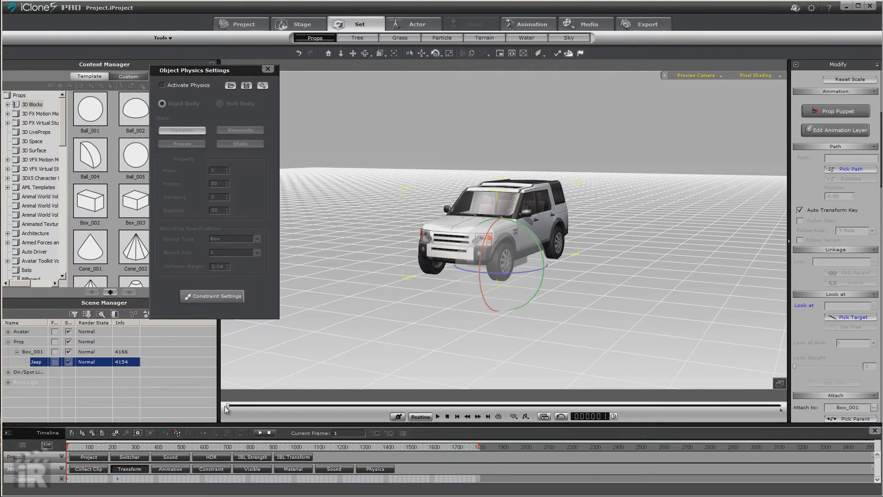
Scrub to around frame 158, then preview the jeep rising over the box from frame 1
left_click_drag(228, 406, 297, 391)
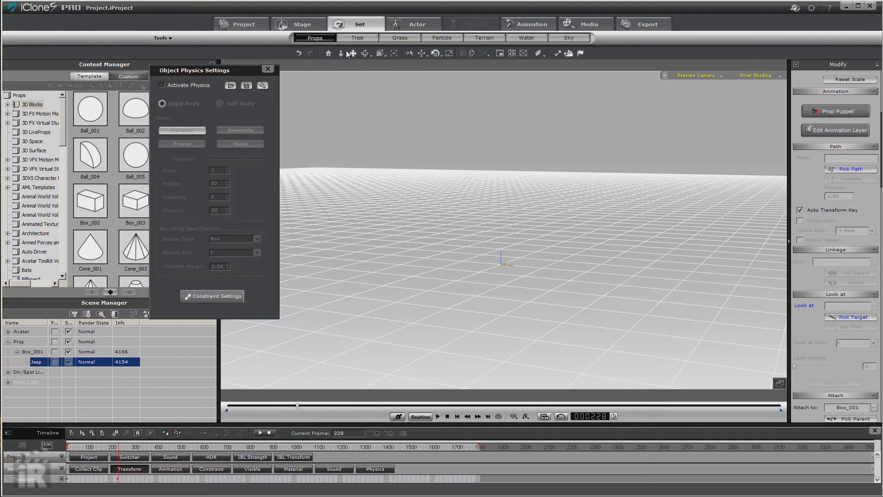
scroll(478, 207, "down", 3)
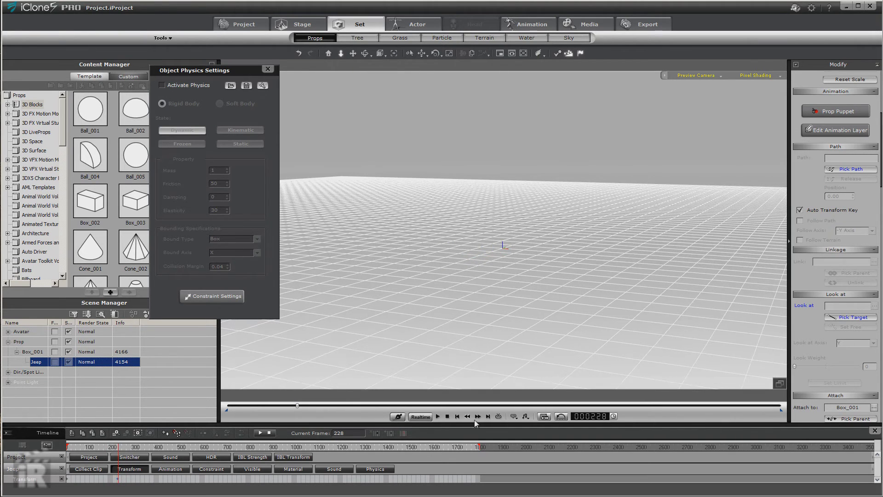
left_click(456, 416)
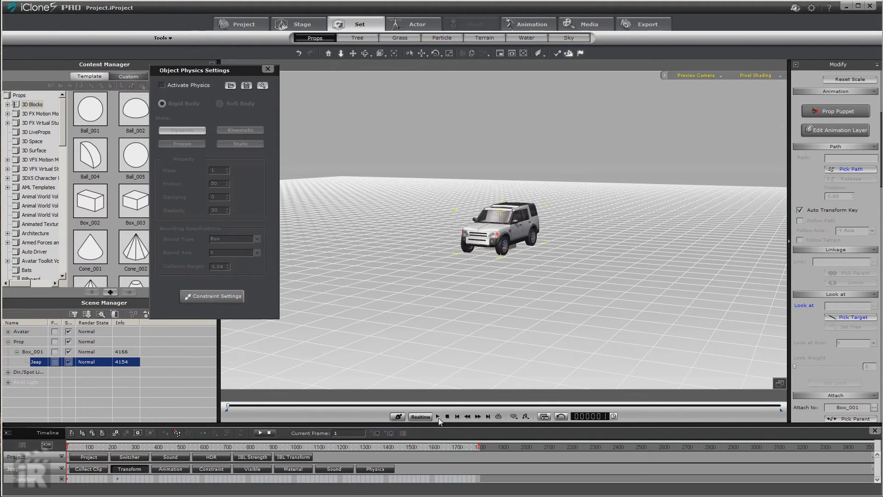
left_click(438, 417)
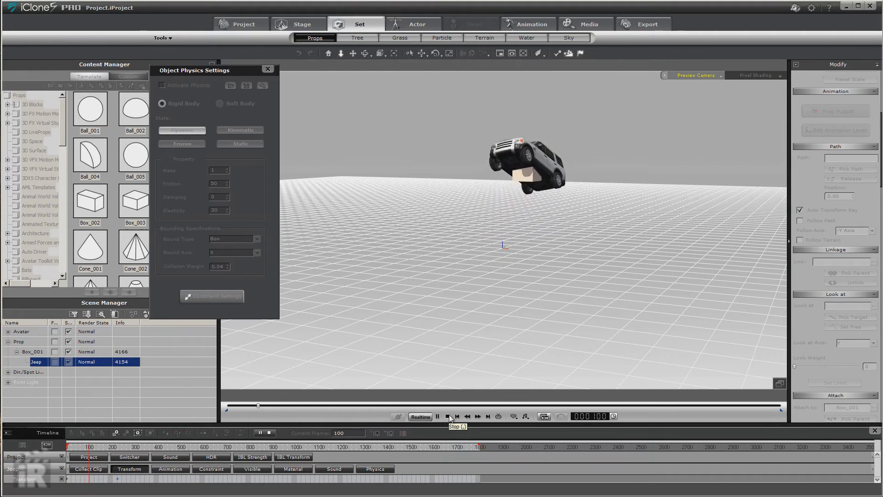
left_click(448, 416)
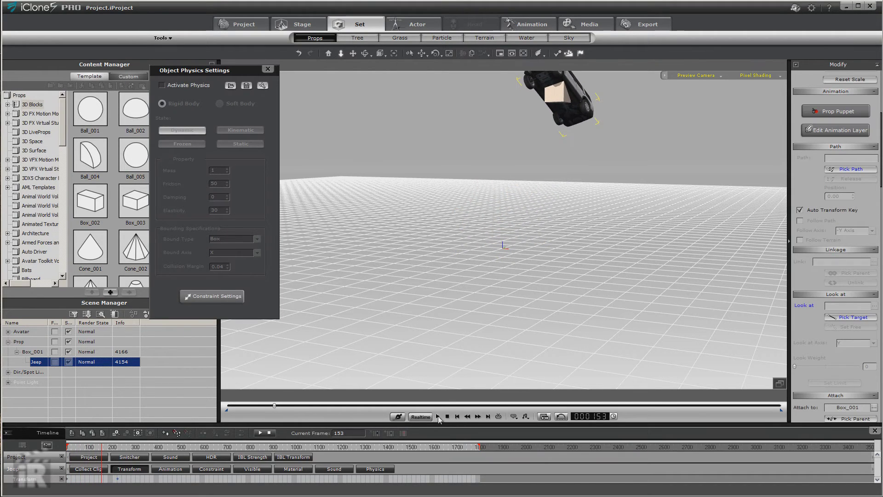
Flip the jeep upside down at frame 303 with the Rotate tool
left_click(101, 480)
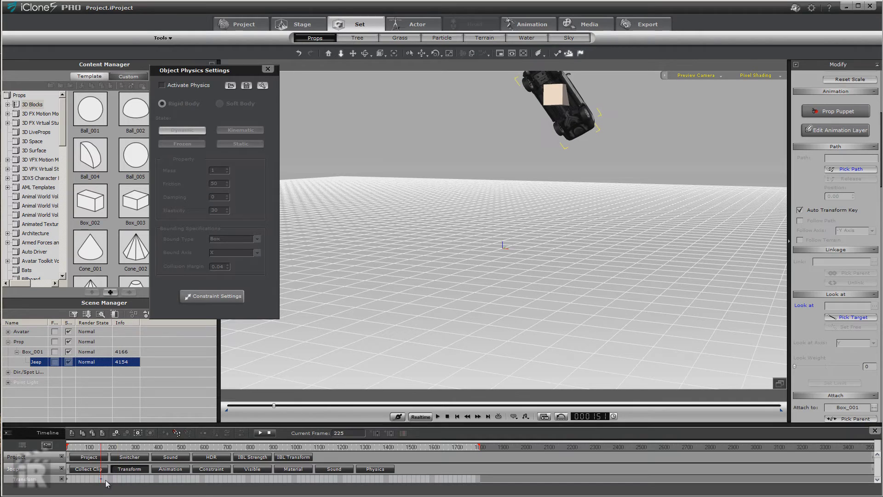
left_click(137, 481)
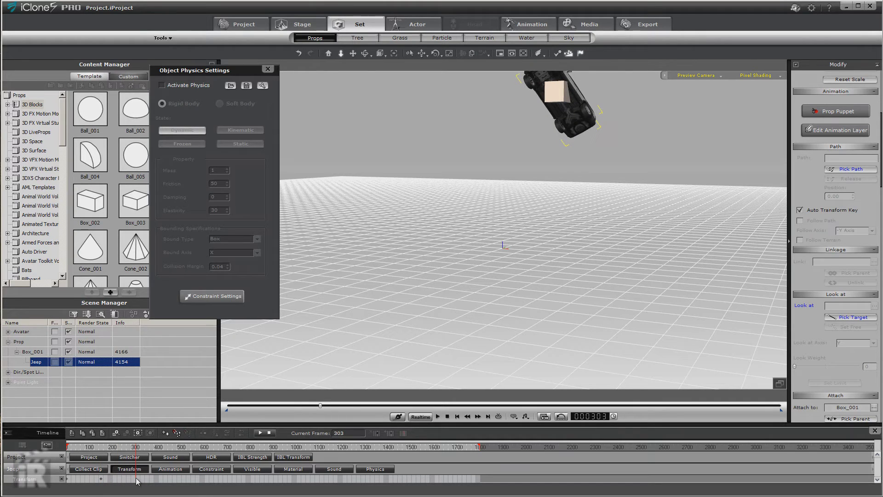
left_click(436, 53)
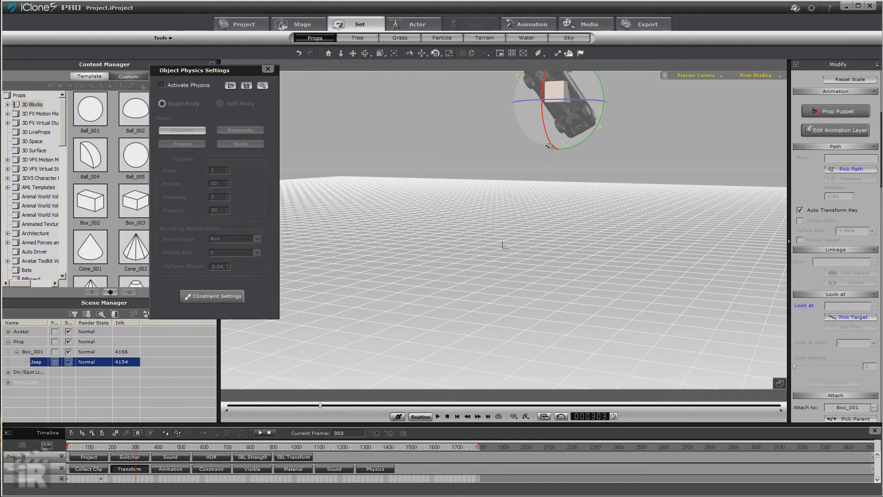
left_click_drag(549, 147, 536, 118)
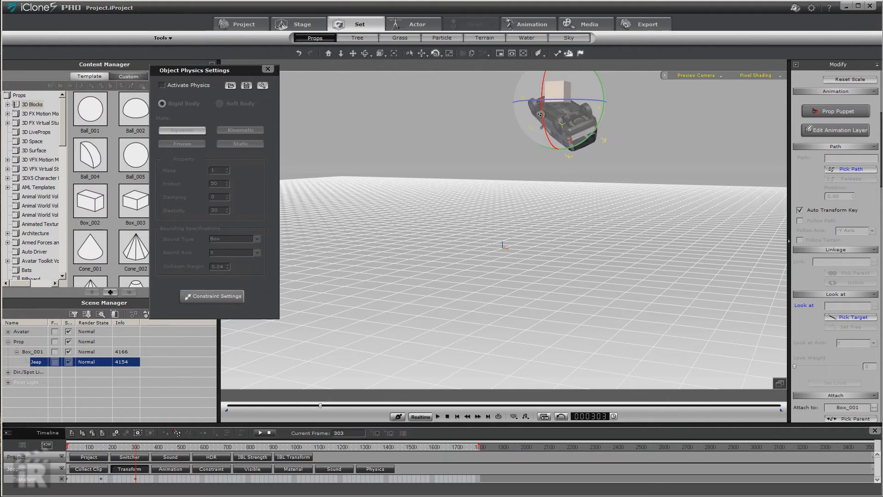
Preview the tumble from the start, then select Box_001 to view its rigid body settings
left_click(456, 417)
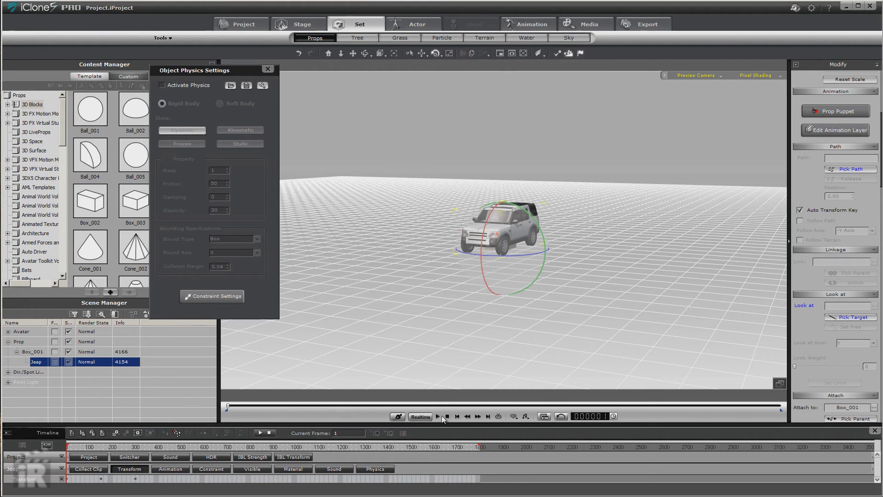
left_click(439, 417)
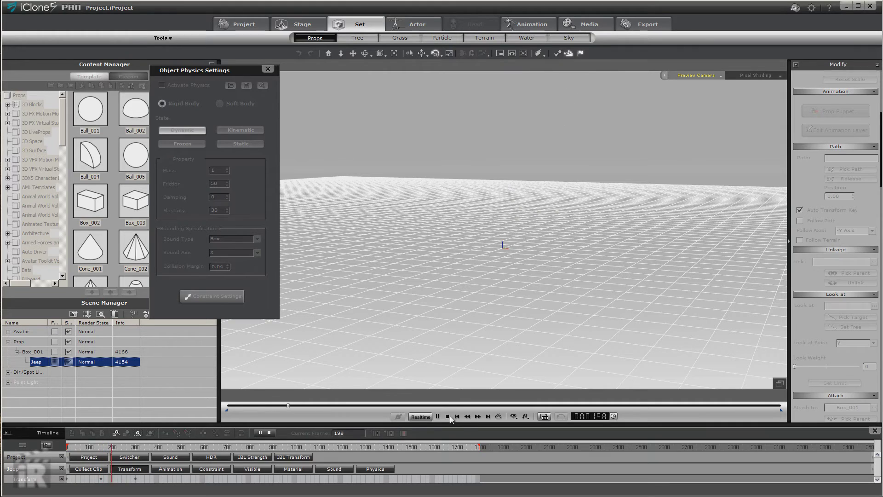
left_click(448, 416)
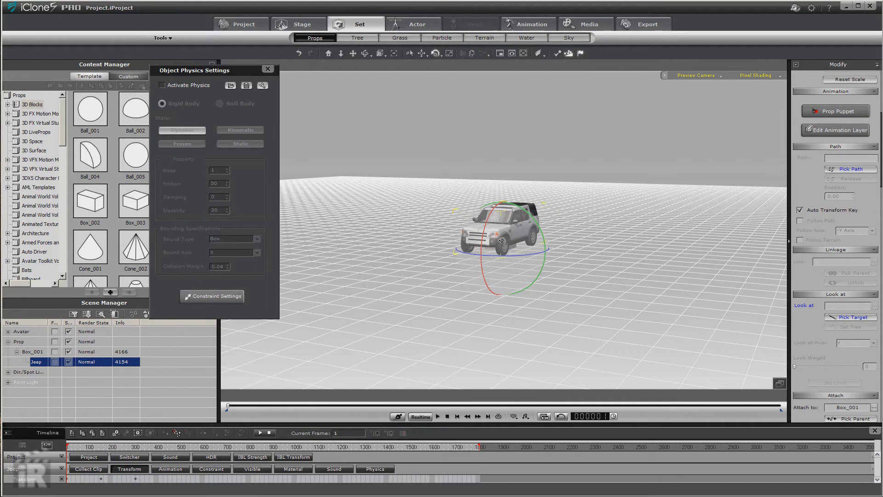
left_click(36, 353)
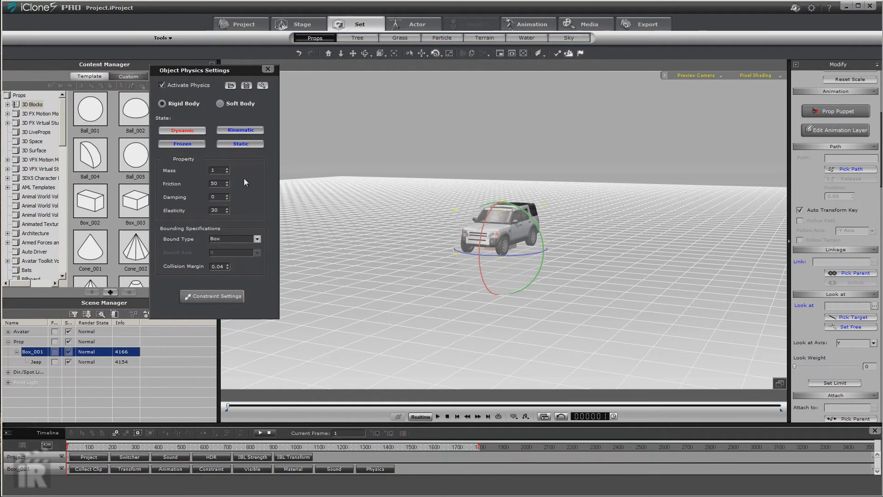
Change world gravity to Y 1.0 and Z 1.0, then replay the tumble twice to test
left_click(265, 87)
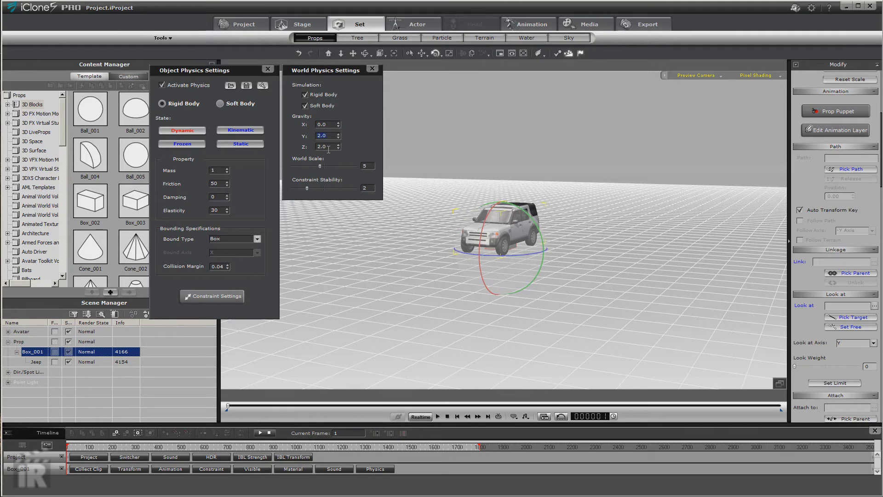
left_click_drag(326, 146, 302, 145)
left_click(438, 417)
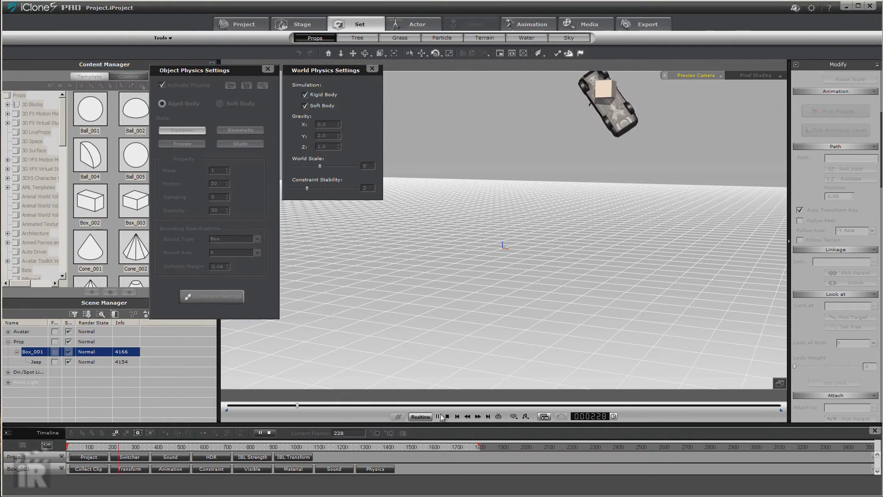
left_click(446, 415)
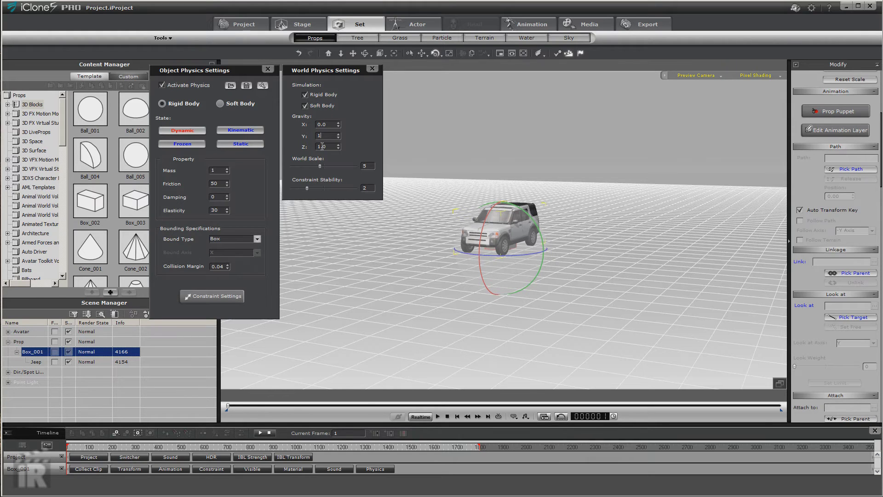
left_click(437, 417)
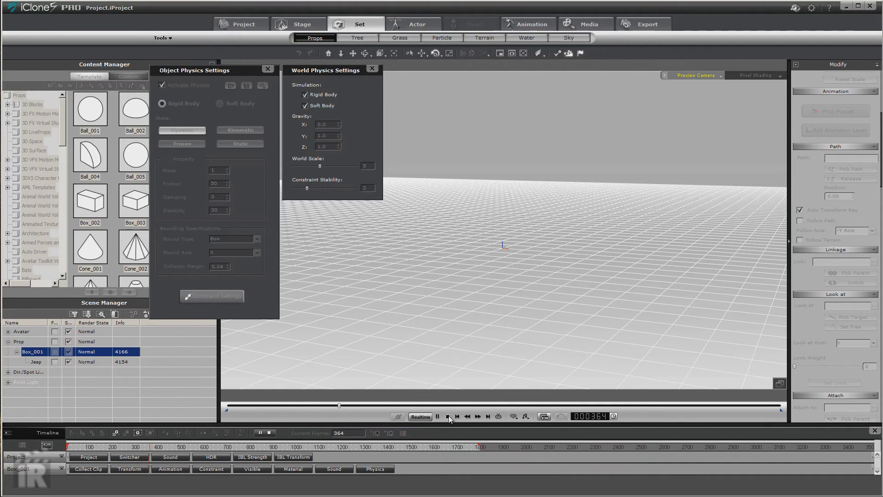
left_click(447, 416)
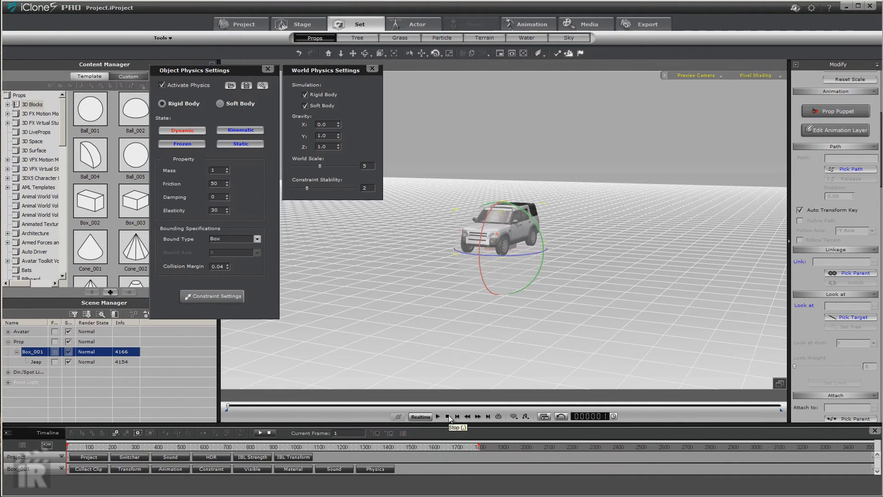
Close both physics panels and select the Jeep at a later frame on its track
left_click(372, 68)
left_click(267, 69)
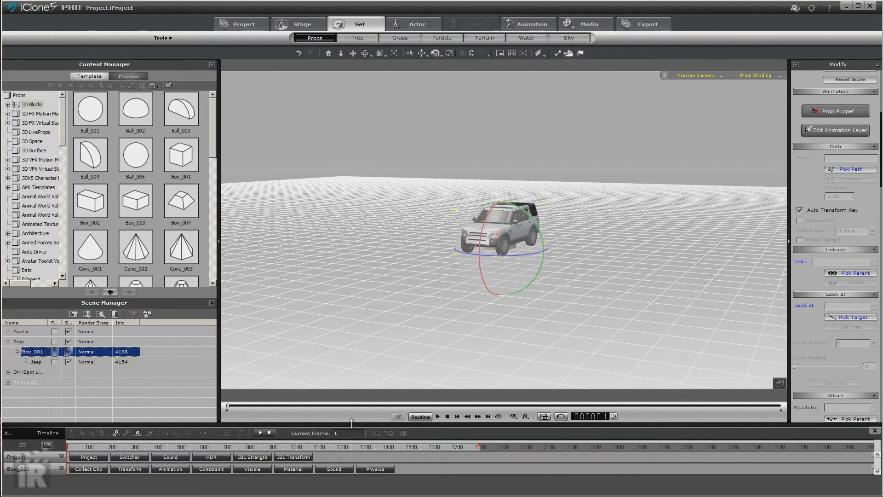
left_click(121, 469)
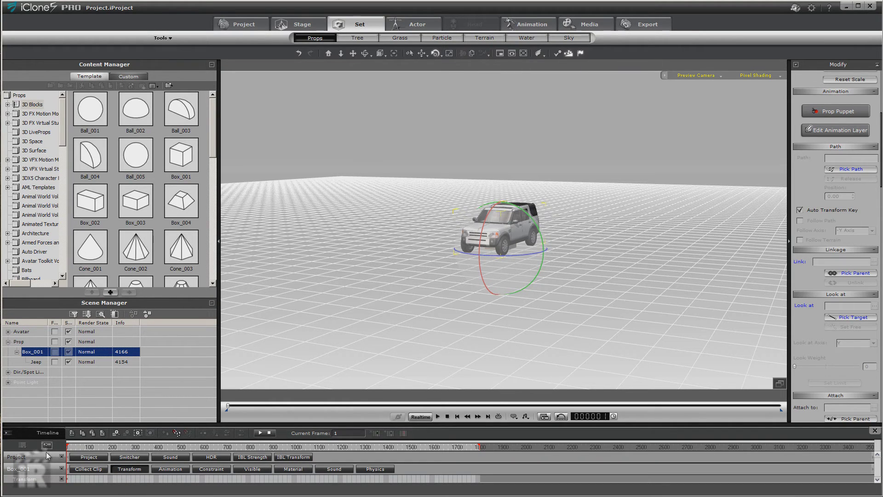
left_click(44, 363)
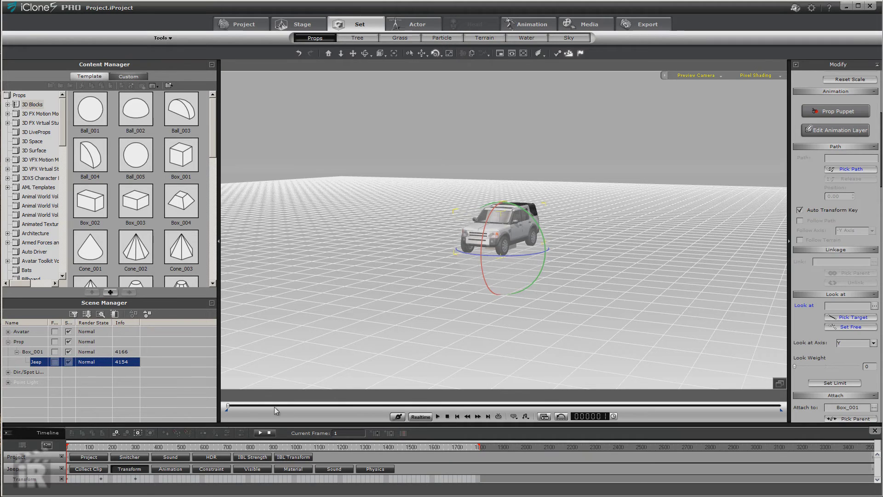
left_click(135, 479)
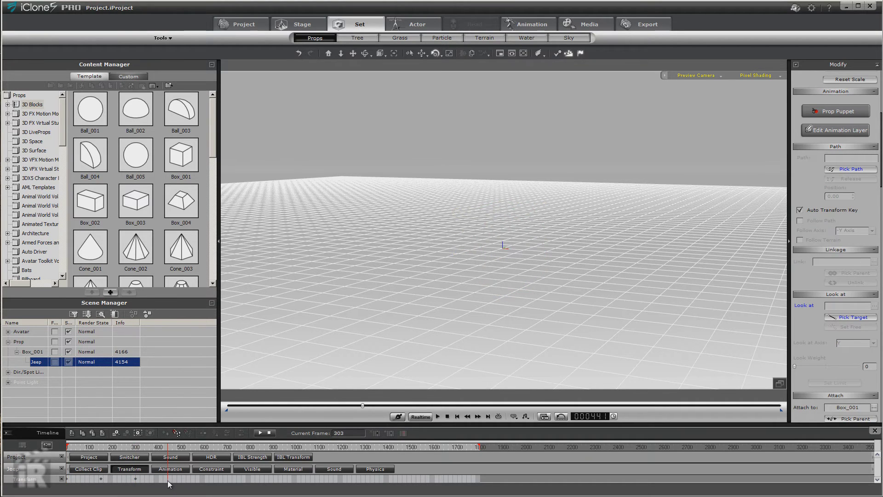
Bring the airborne Jeep into view and rotate it nose-up at frame 441
left_click(341, 54)
left_click_drag(483, 198, 495, 248)
left_click(352, 54)
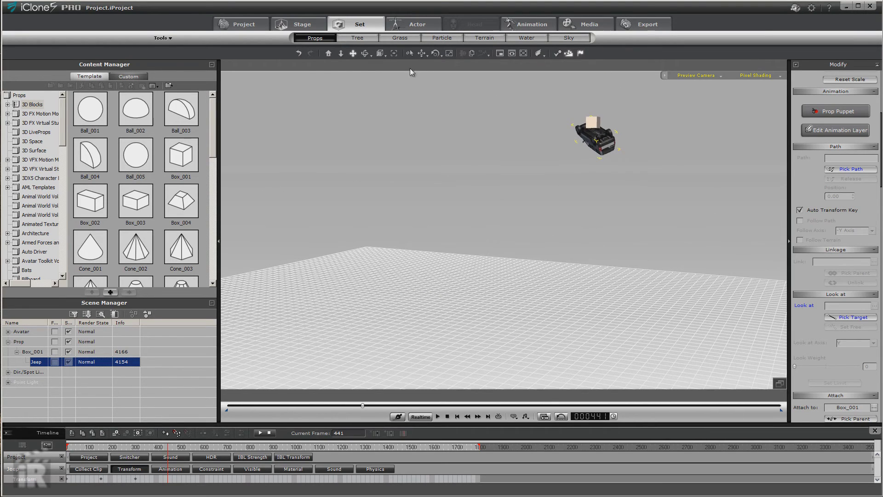
left_click(435, 53)
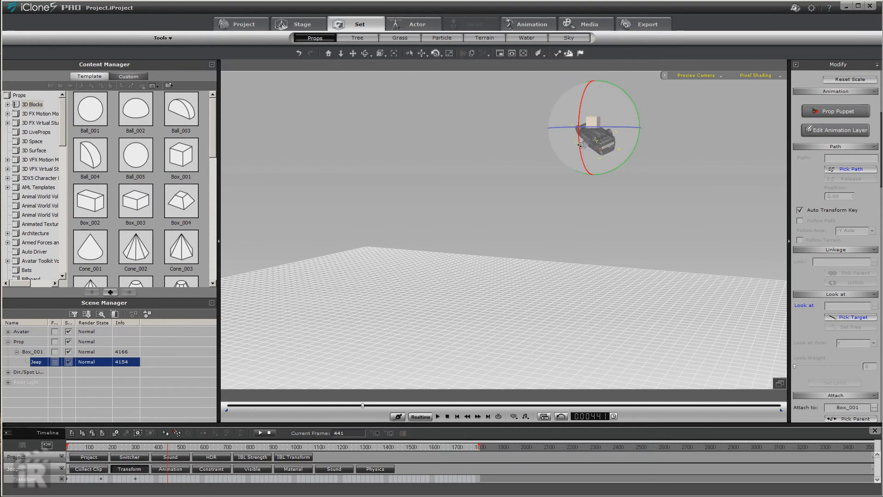
left_click_drag(580, 145, 573, 91)
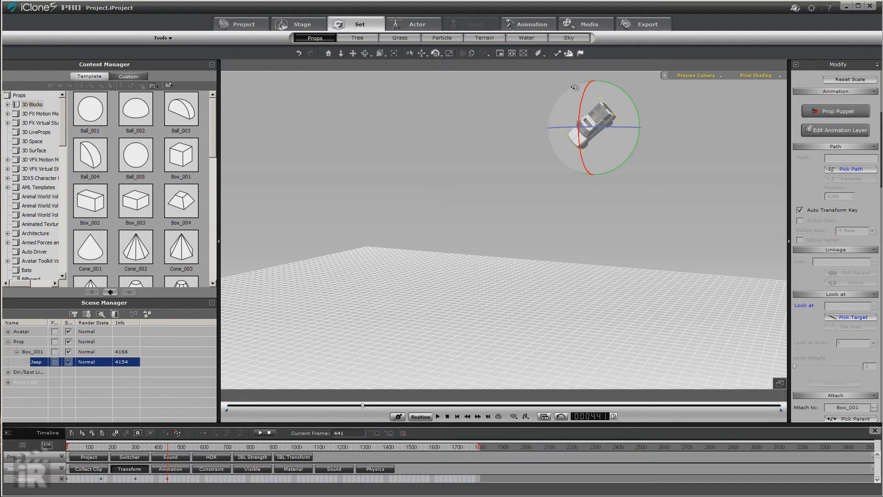
Replay the extended tumble from the start and scrub to frame 264
left_click(459, 416)
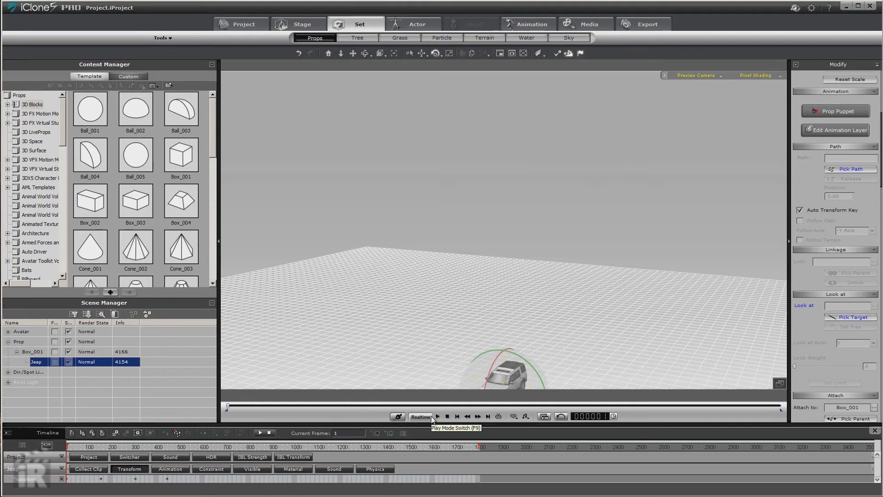
left_click(438, 417)
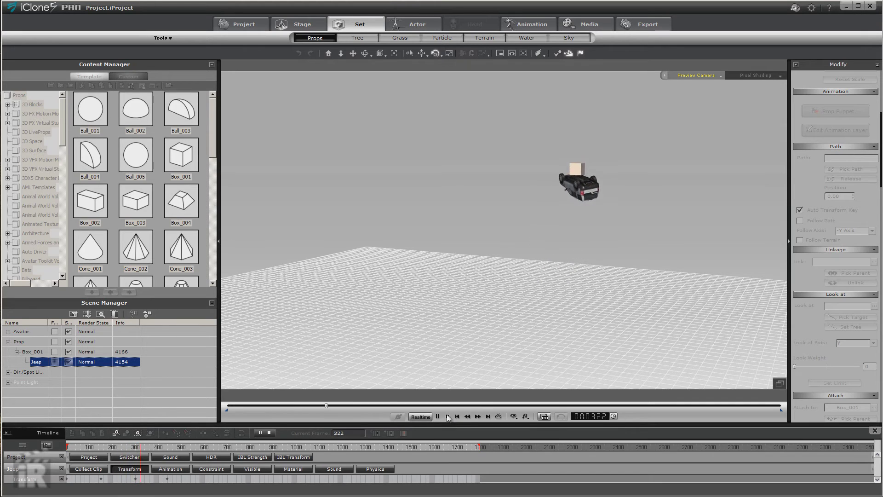
left_click(457, 416)
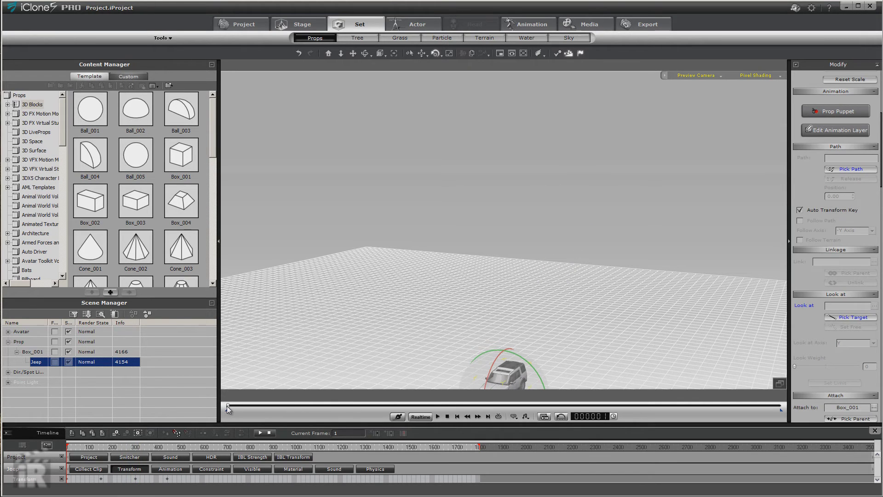
left_click_drag(231, 406, 307, 401)
Set Box_001 as a hidden dummy in the Modify panel
left_click(33, 352)
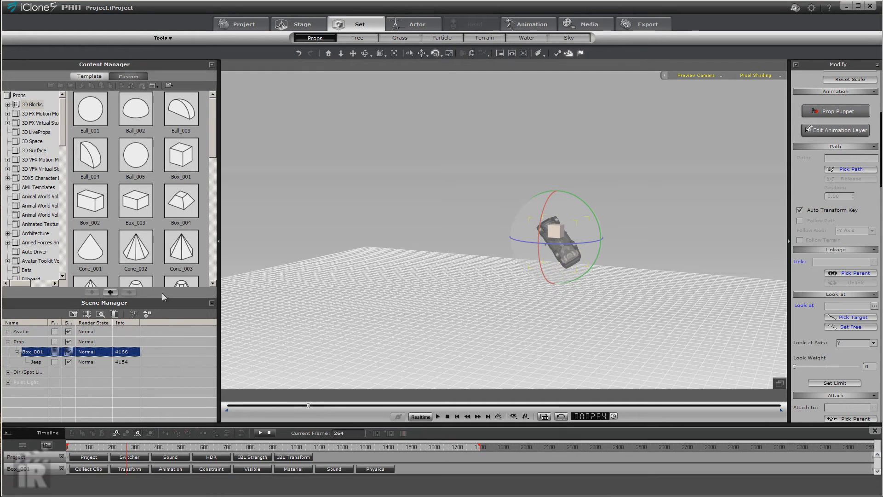
scroll(880, 185, "up", 5)
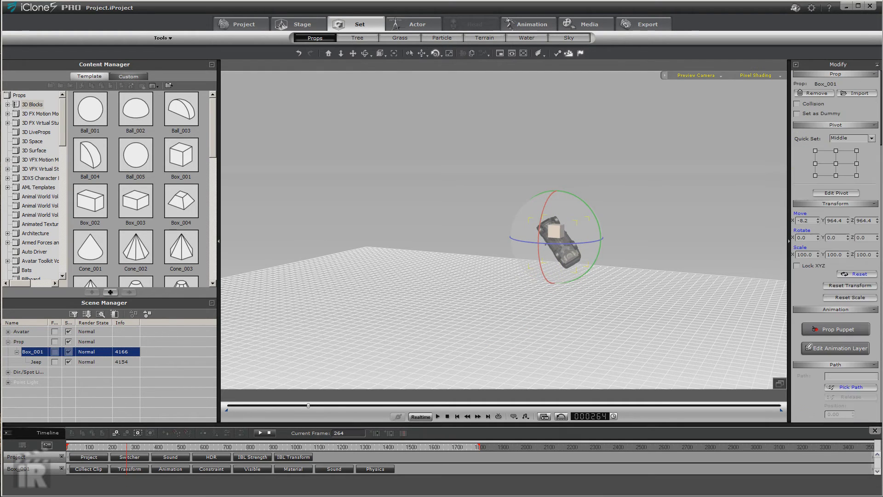
left_click(797, 114)
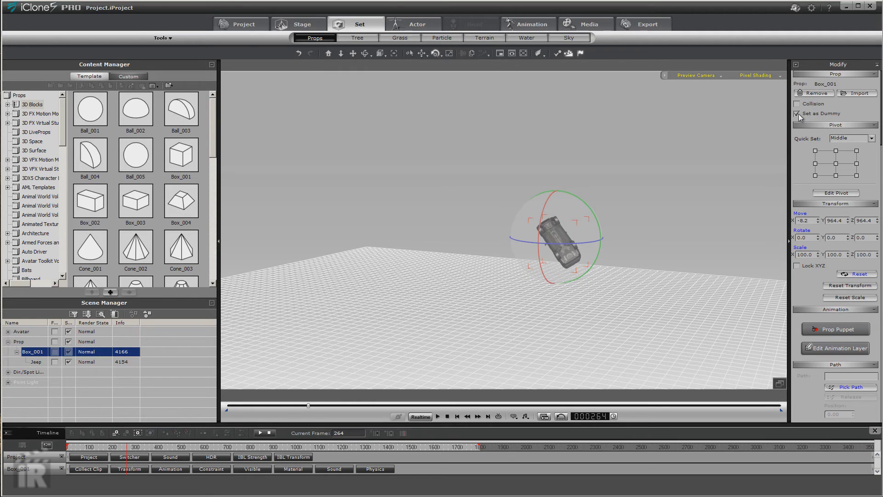
Reframe the view on the Jeep and preview the animation with only the Jeep visible
left_click(457, 417)
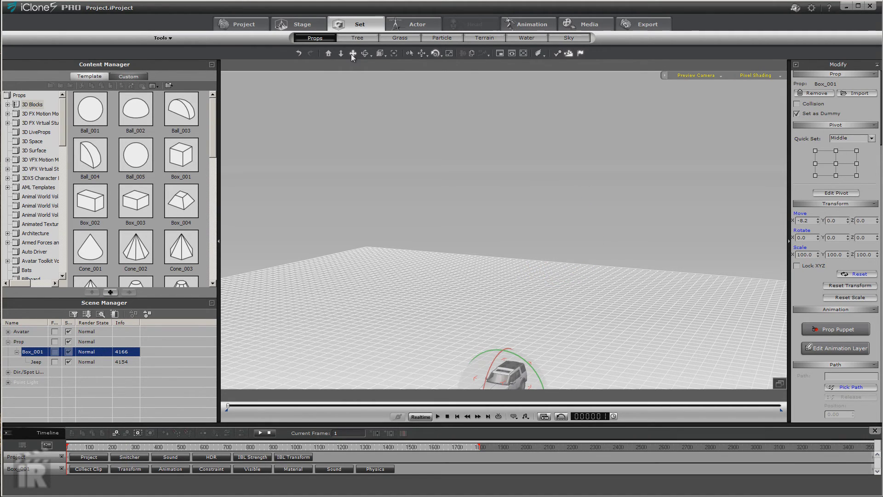
left_click_drag(353, 54, 510, 183)
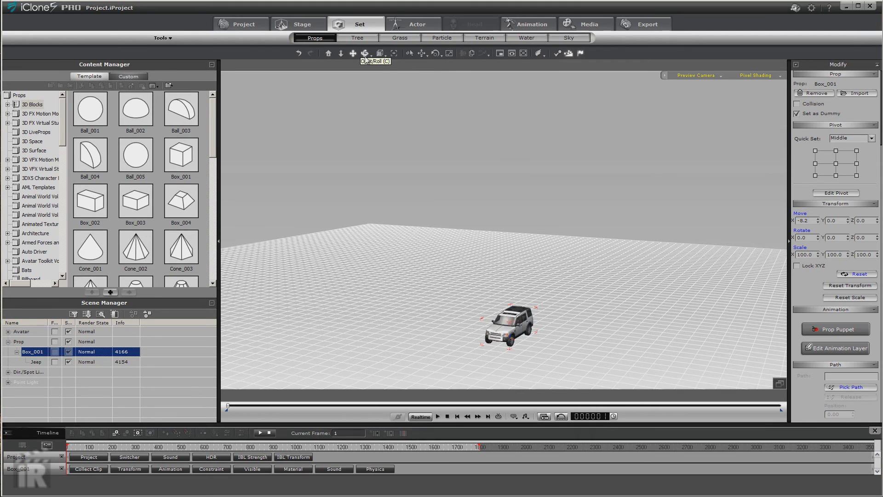
left_click_drag(366, 54, 528, 125)
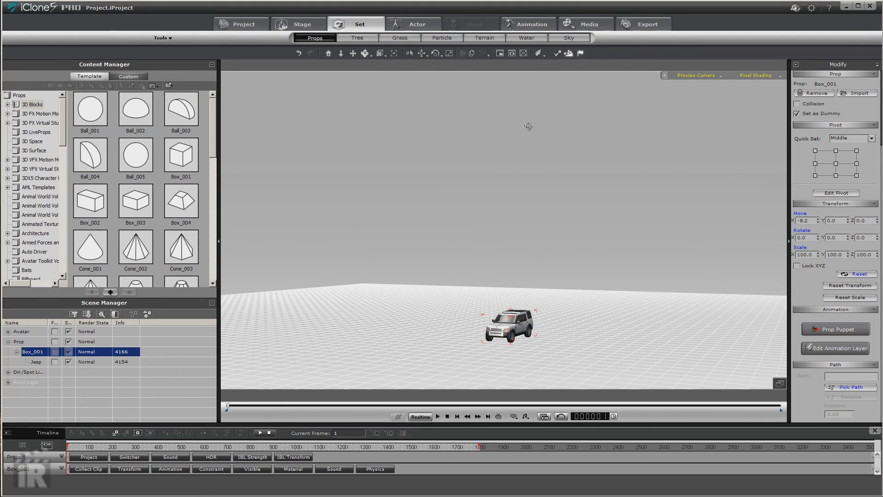
left_click(437, 417)
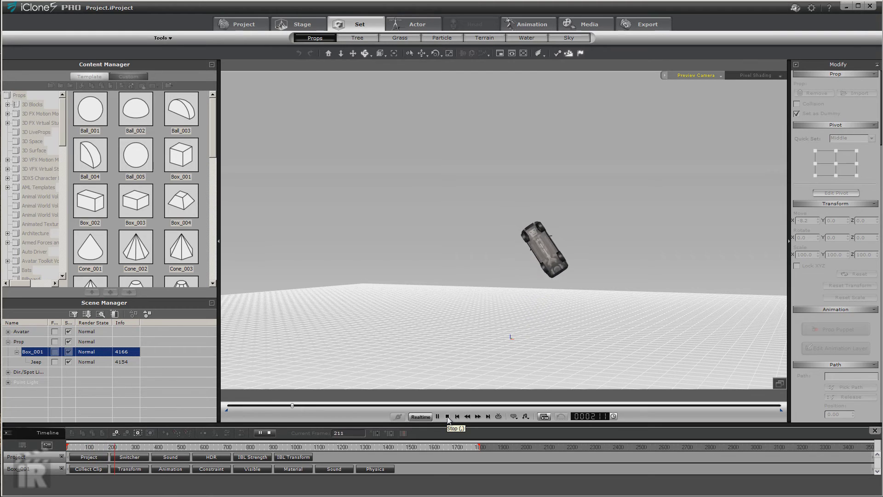
left_click(447, 417)
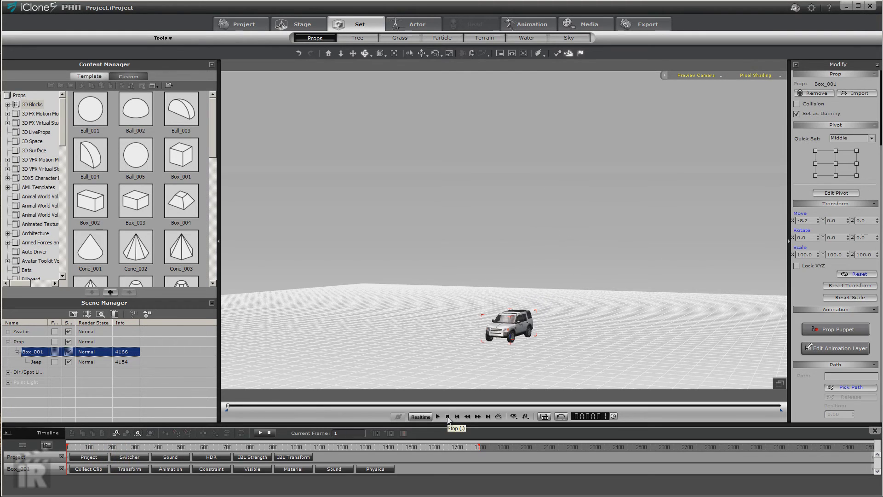
Select the Jeep, check its keys at frames 153, 0 and 57, and replay the animation
left_click(37, 362)
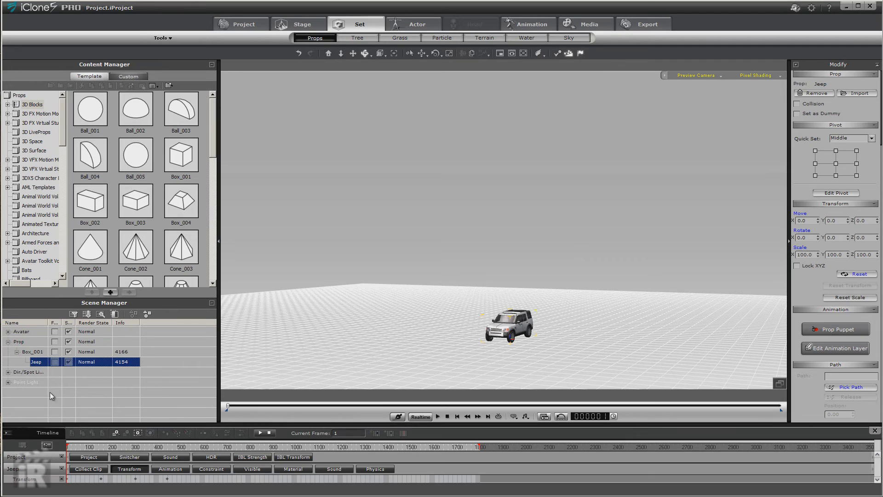
left_click(102, 479)
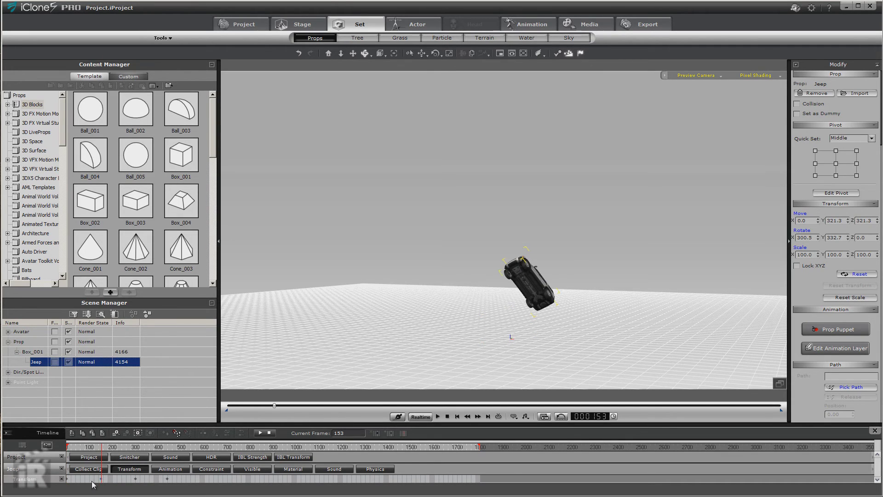
left_click(68, 480)
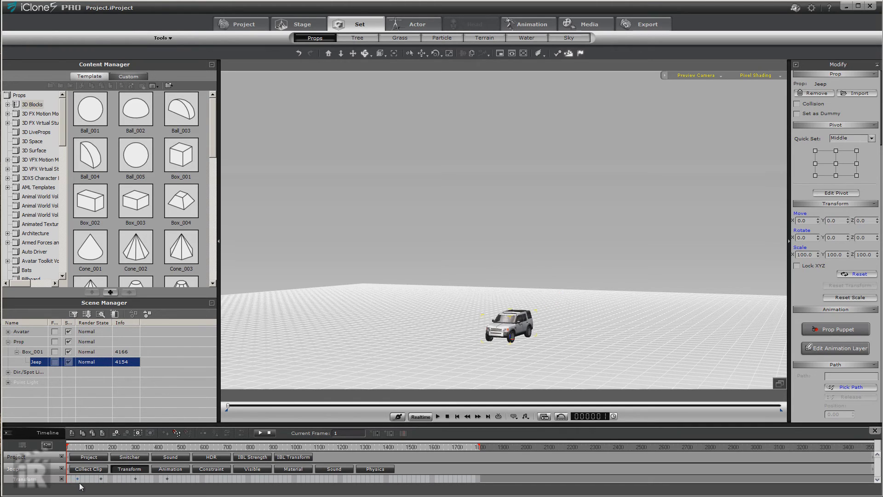
left_click(79, 446)
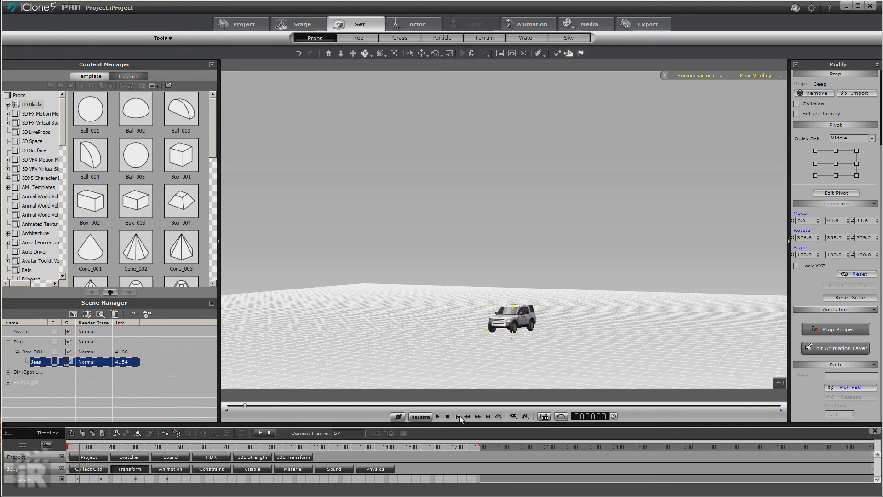
left_click(438, 416)
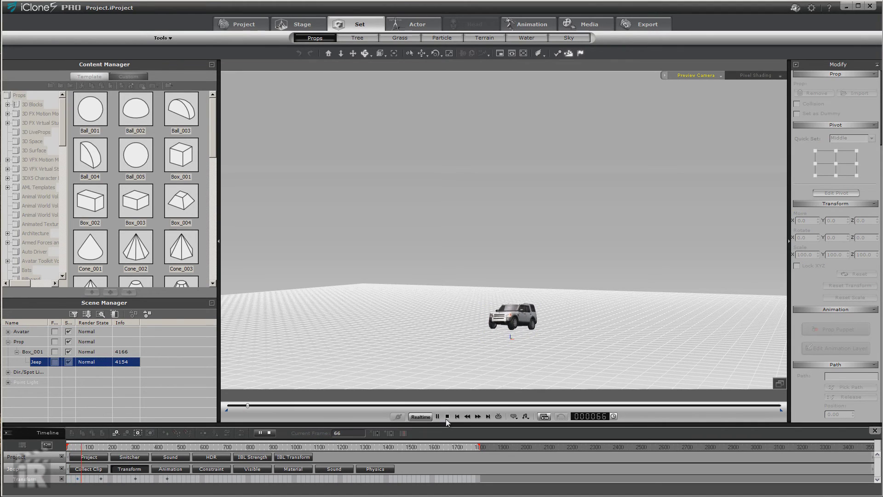
left_click(437, 416)
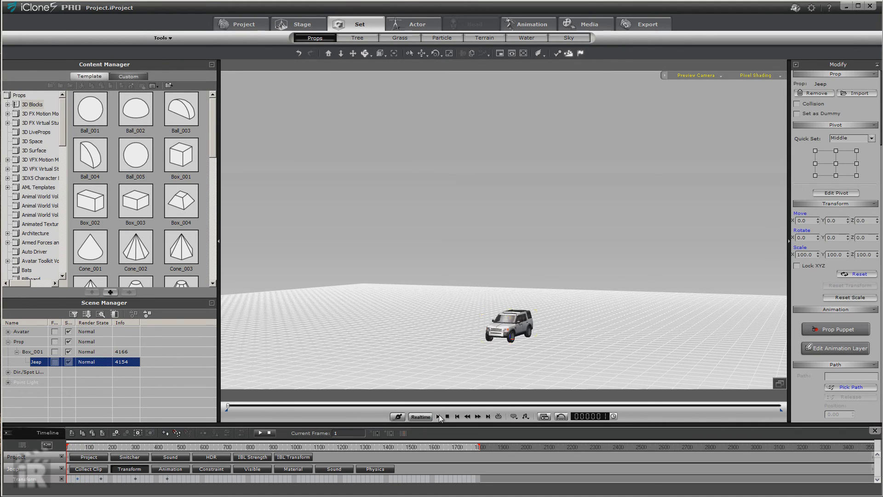
left_click(437, 416)
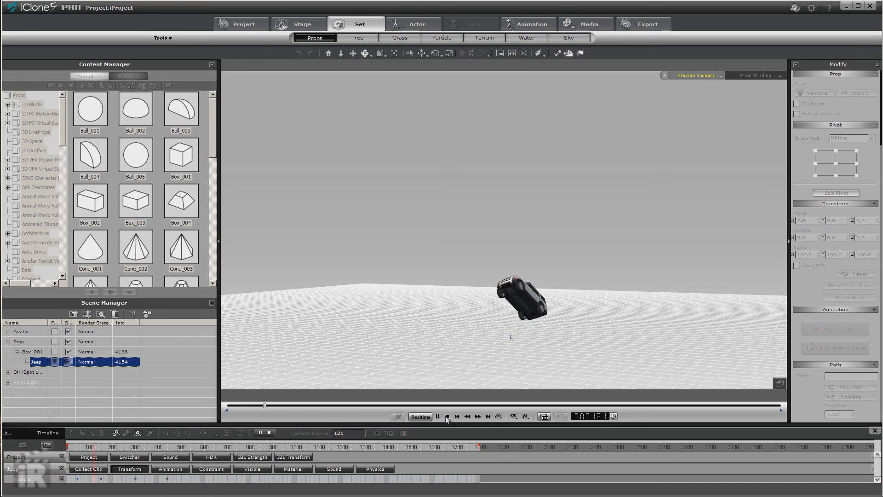
left_click(446, 417)
Drag the Jeep's later transform keys right from frame 153 and replay the retimed tumble
mouse_move(195, 479)
left_mouse_down()
mouse_move(102, 482)
mouse_move(181, 481)
left_mouse_up()
left_click(99, 480)
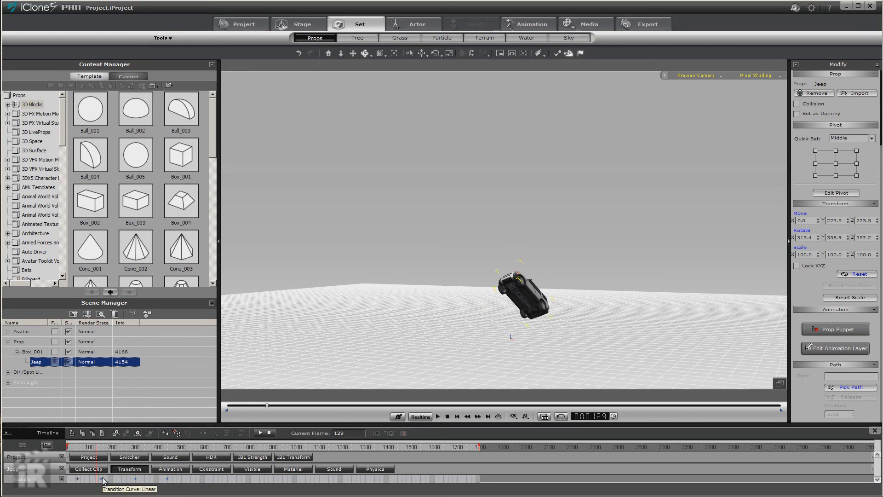
left_click(101, 480)
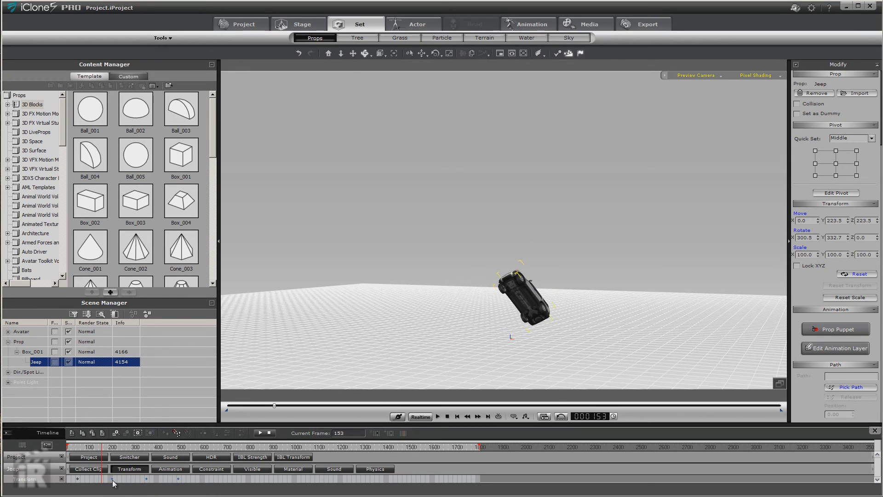
mouse_move(104, 479)
left_mouse_down()
mouse_move(131, 480)
mouse_move(120, 479)
left_mouse_up()
left_click(457, 416)
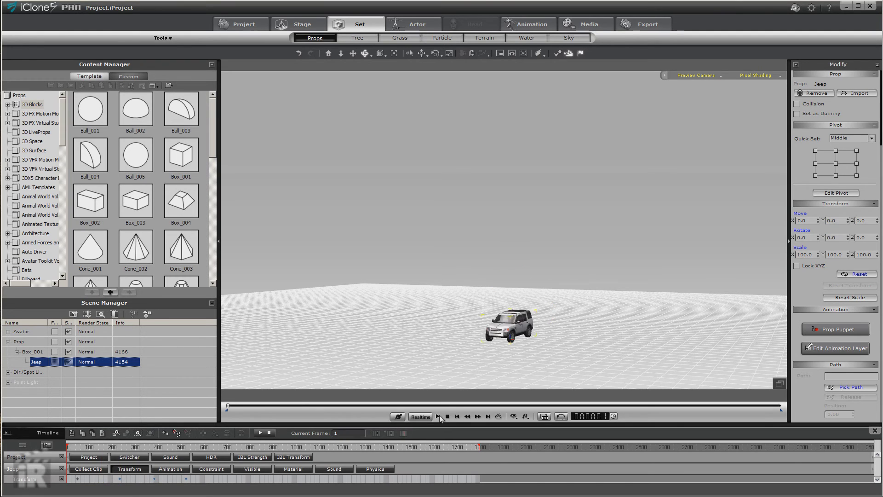
left_click(438, 416)
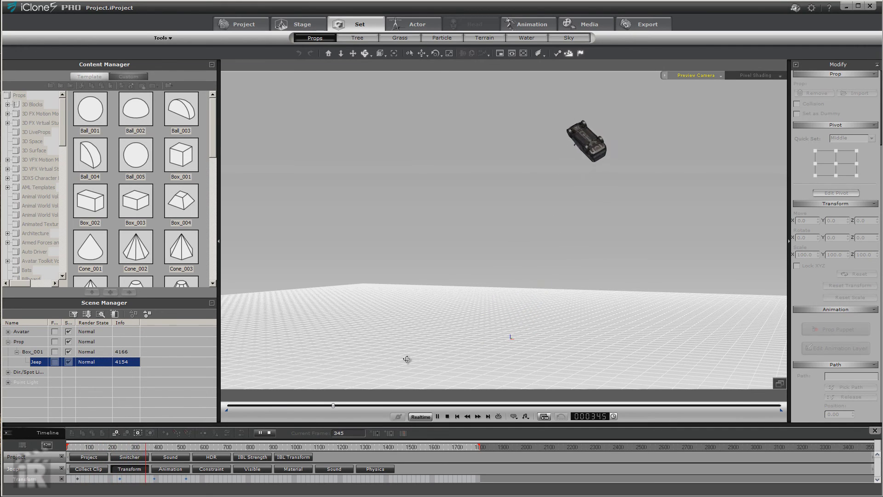
left_click(455, 417)
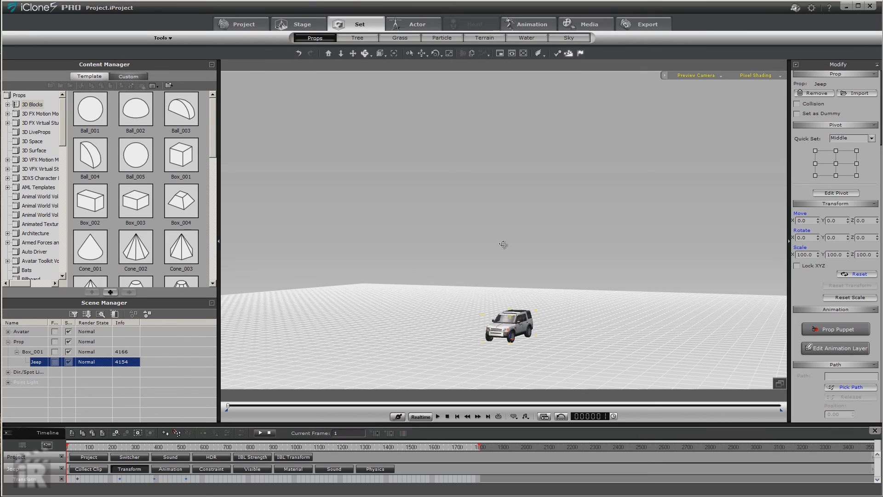
Show the Jeep's object and world physics settings and run the simulation to test
left_click(557, 53)
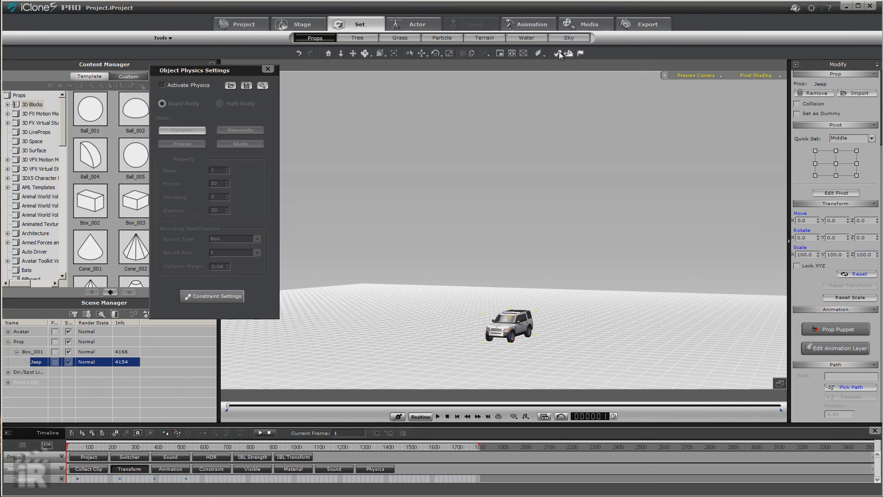
left_click(262, 86)
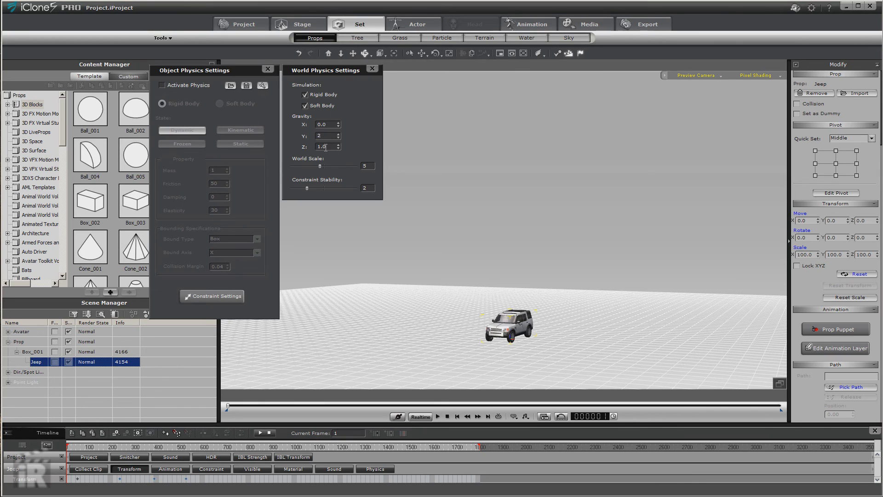
left_click(439, 416)
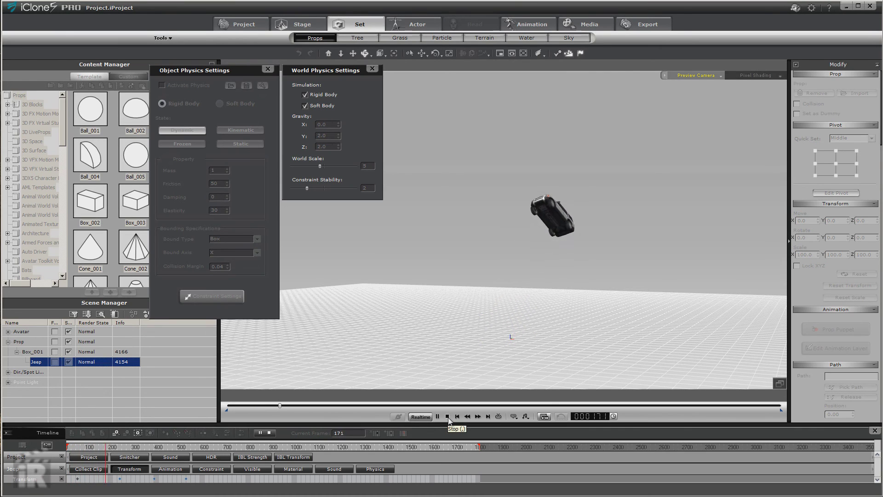
left_click(448, 416)
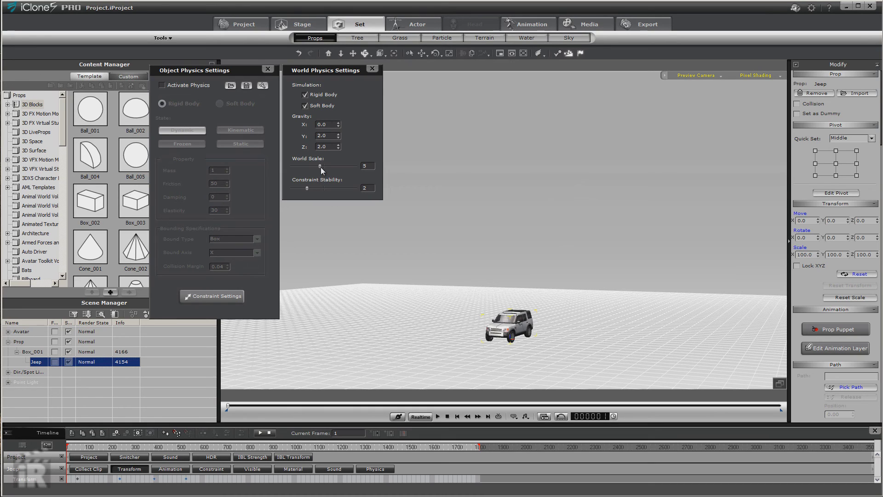
left_click(438, 417)
left_click(448, 416)
Lower World Scale to 3 and replay the simulation to check the tumble
left_click_drag(357, 166, 296, 176)
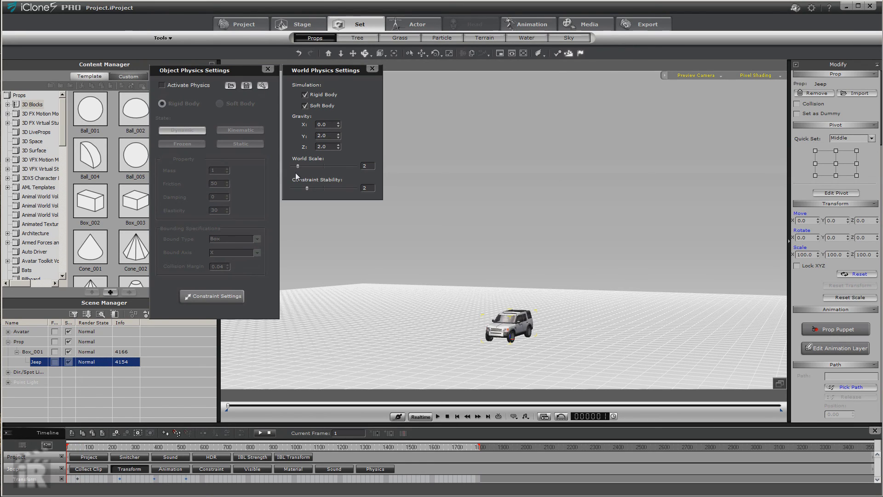
left_click(438, 416)
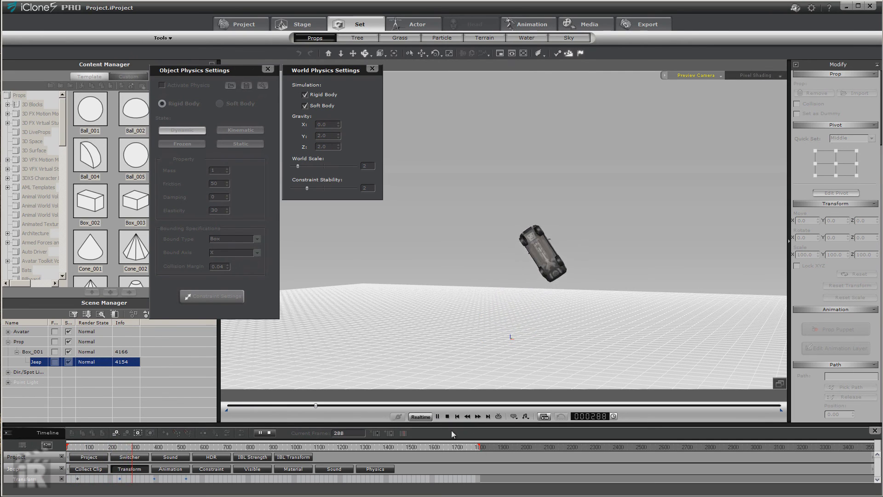
left_click(447, 417)
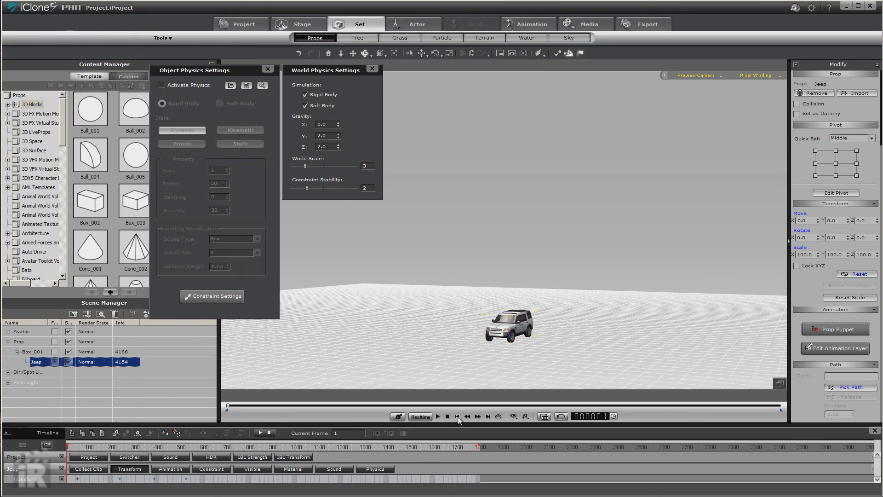
left_click(437, 416)
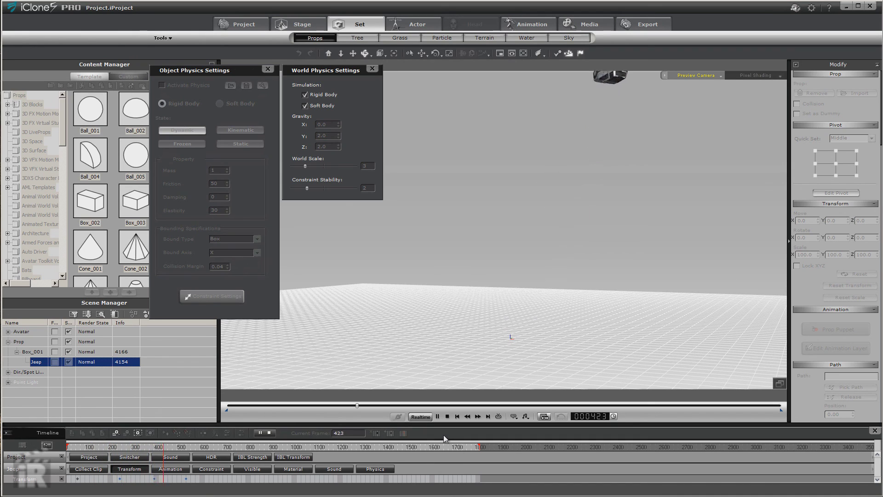
left_click(447, 416)
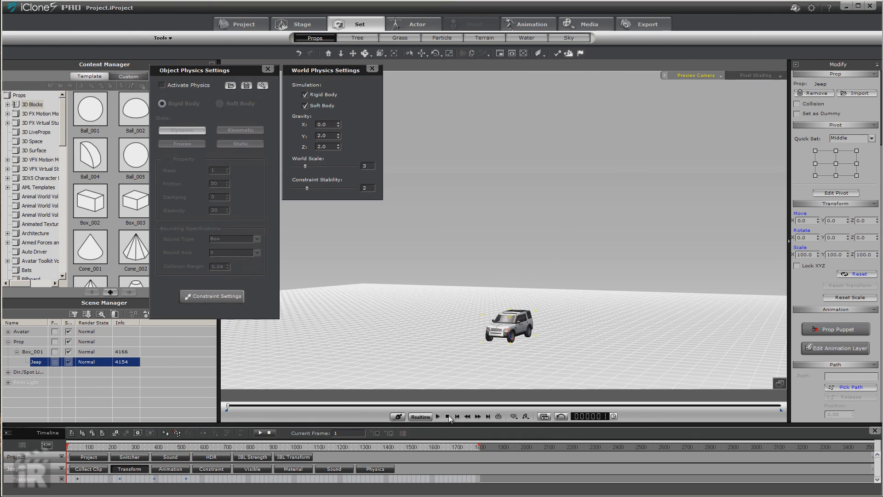